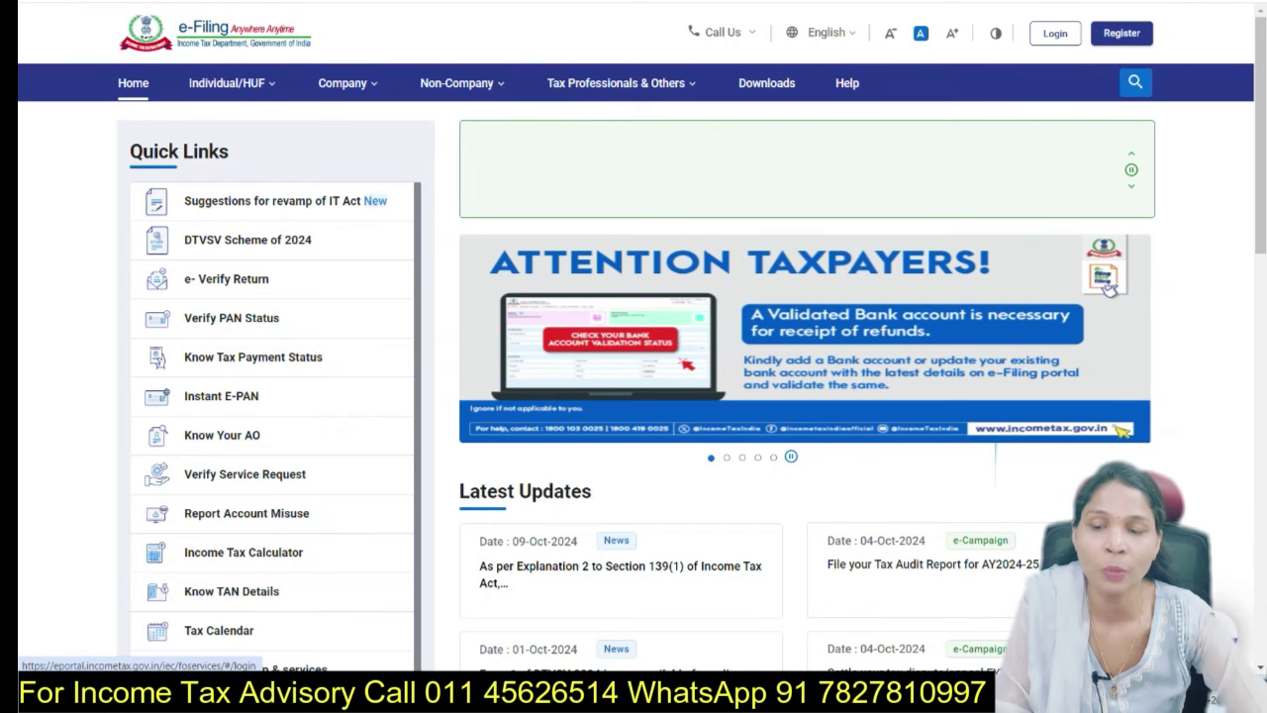
Log in to the e-Filing portal with the user ID and open the page for filing income tax forms
left_click(1106, 287)
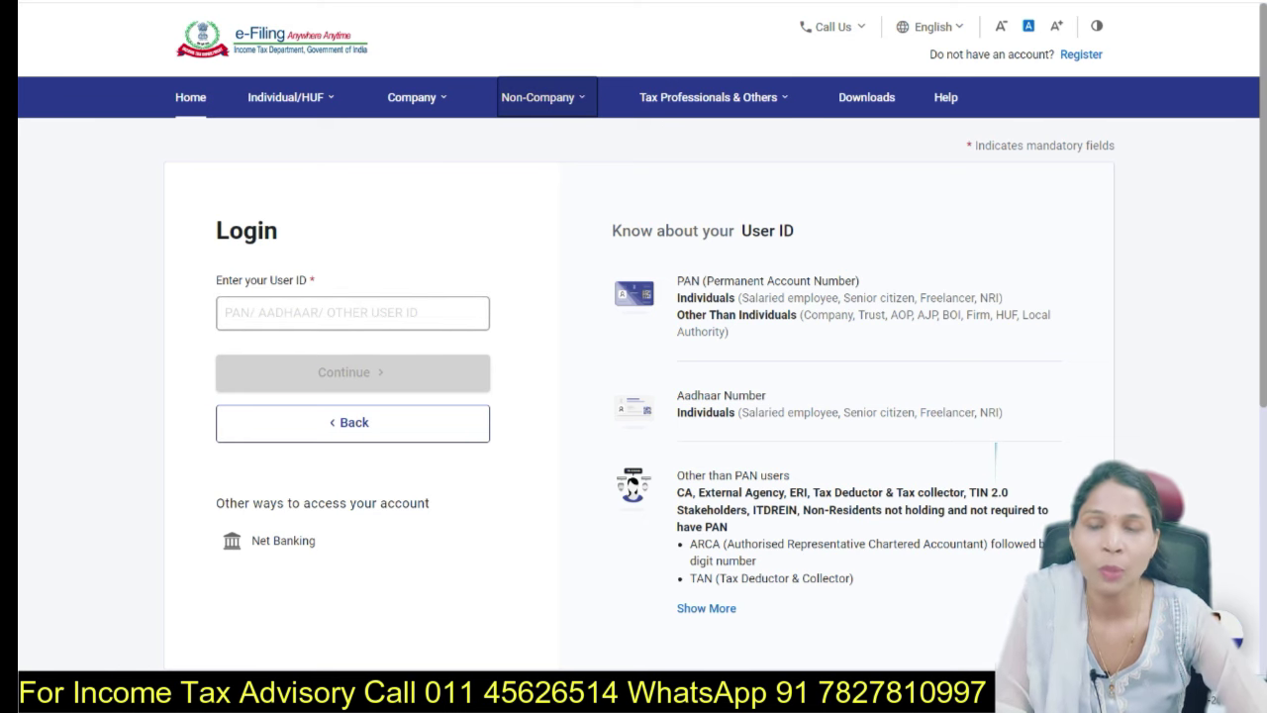
left_click(352, 312)
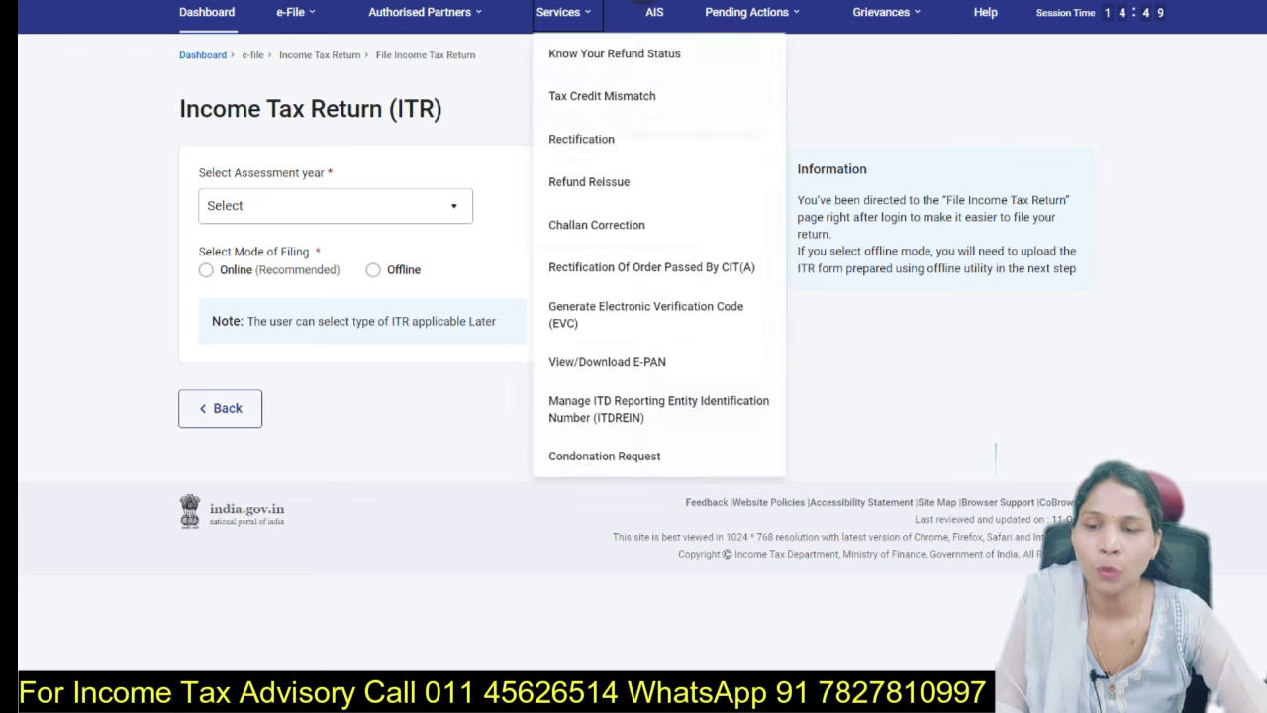
mouse_move(295, 12)
mouse_move(340, 95)
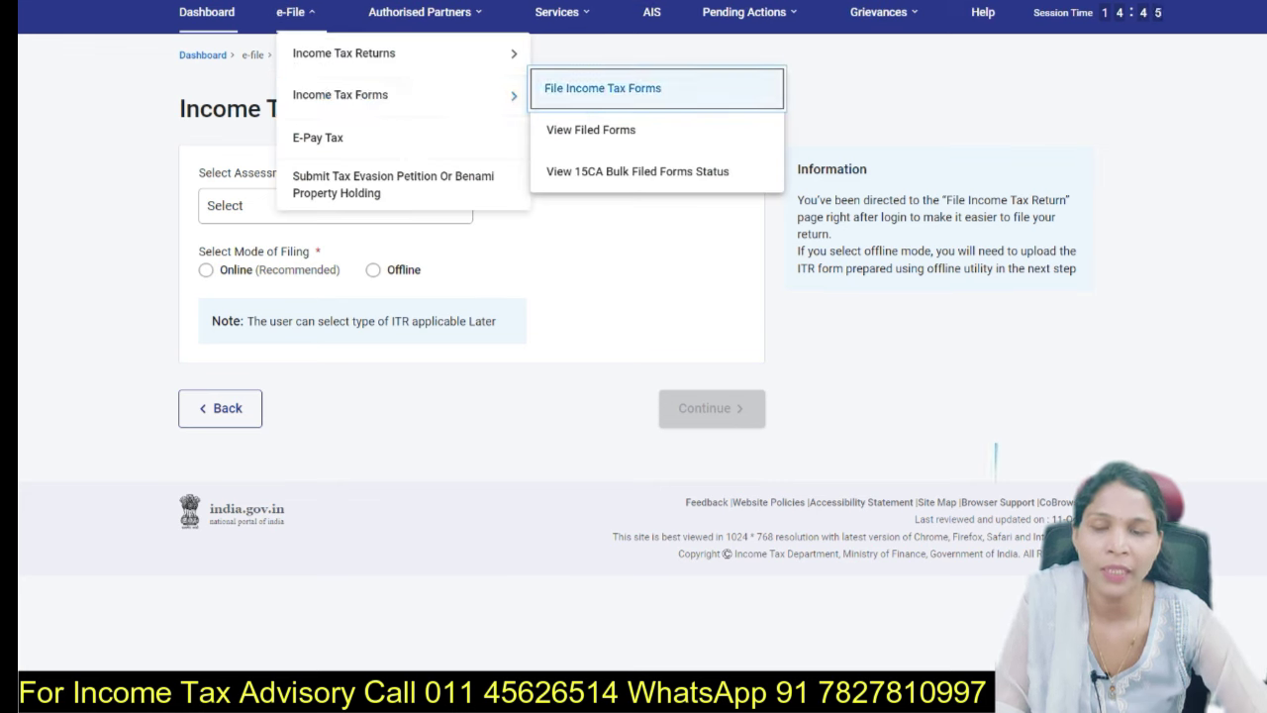
left_click(611, 89)
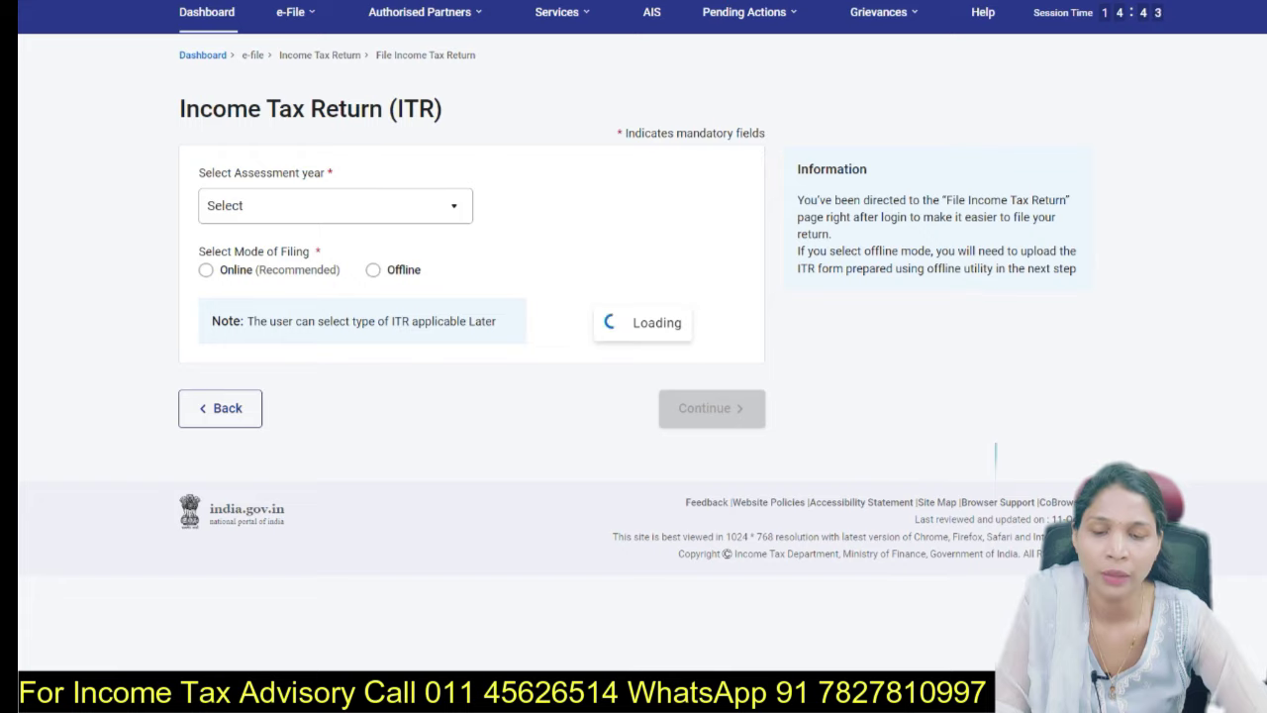
Start filing Form 1 DTVSV 2024 from the forms for persons not dependent on any source of income
scroll(633, 396, "down", 2)
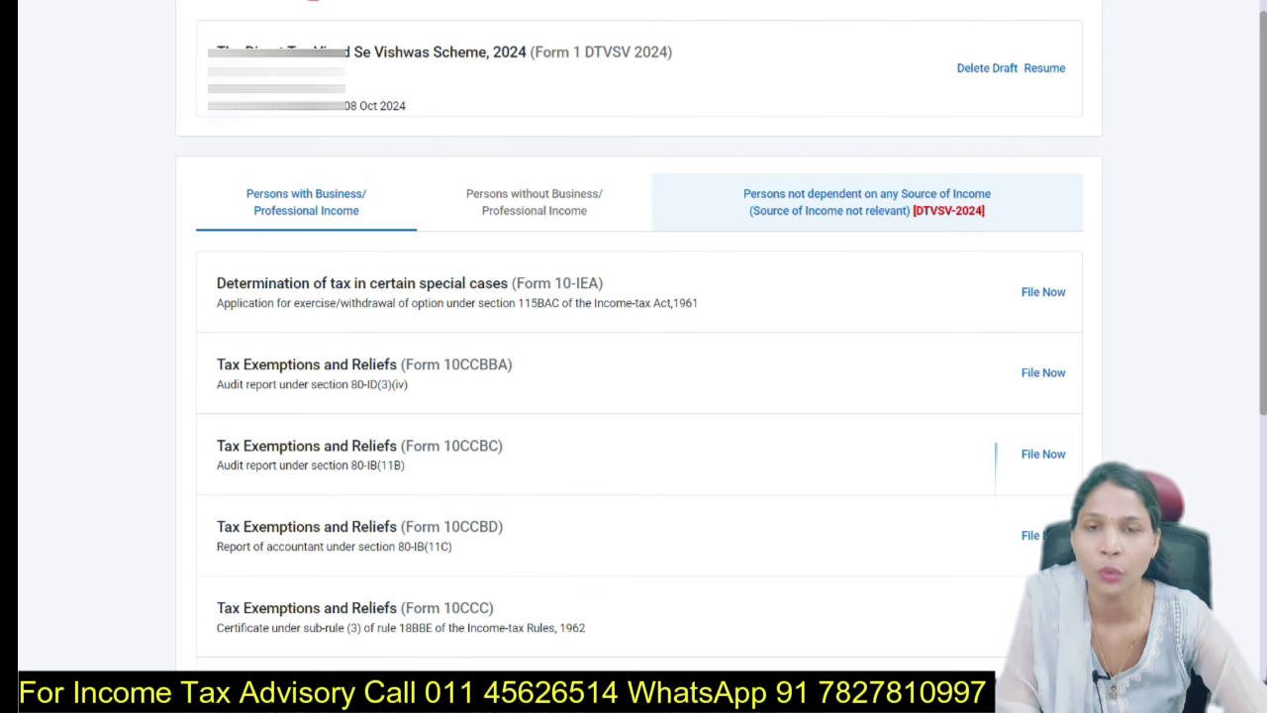
left_click(867, 202)
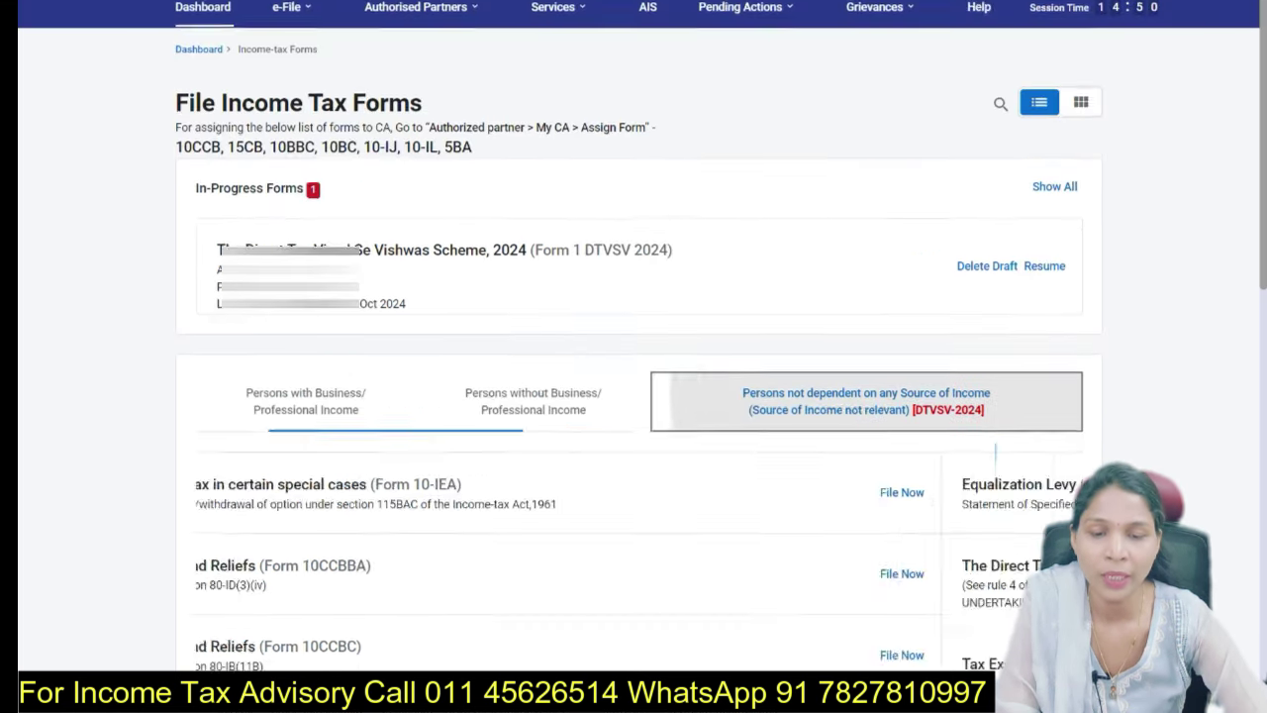
scroll(867, 201, "down", 2)
scroll(995, 452, "down", 2)
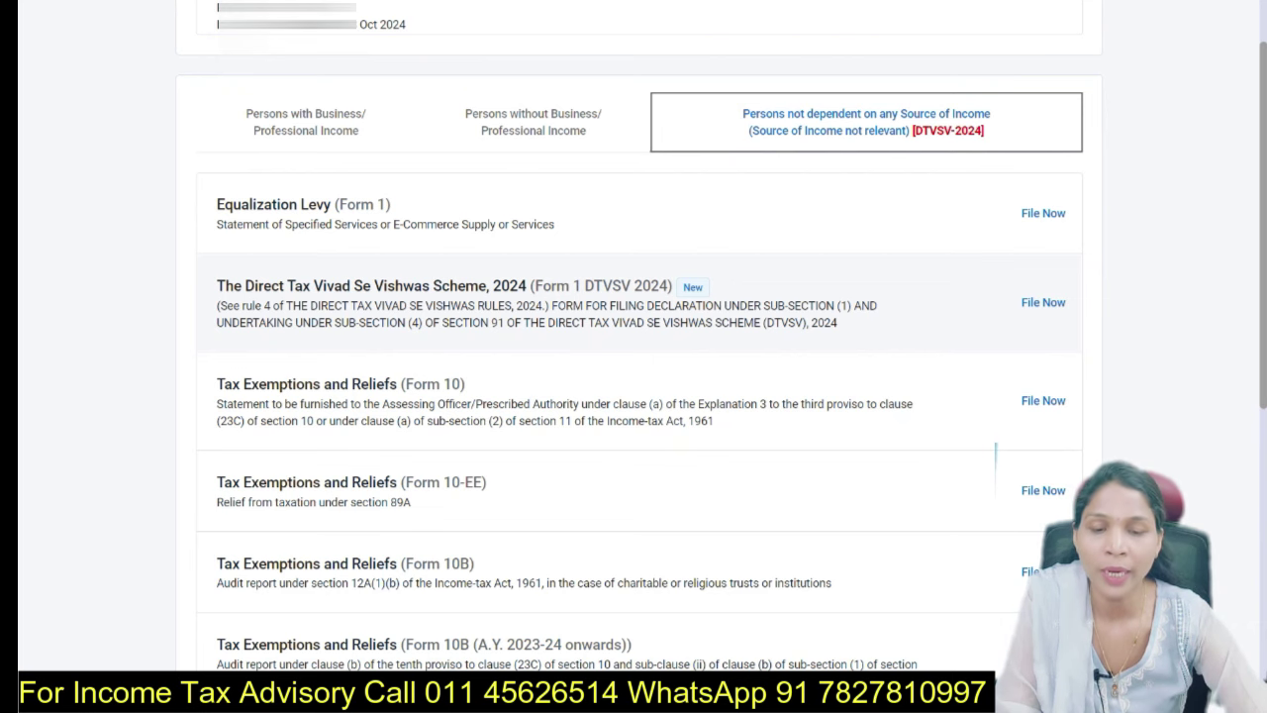
left_click(1043, 303)
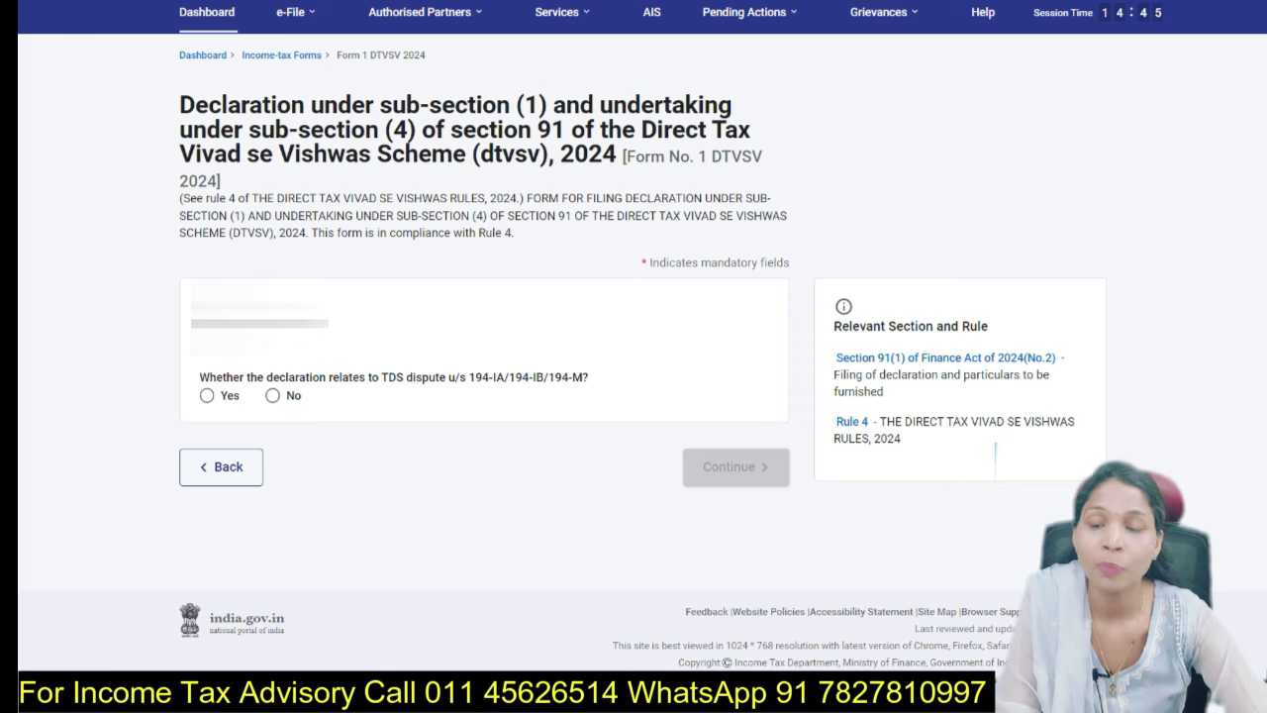
Answer No to the TDS dispute question under 194-IA/194-IB/194-M, select the assessment year and continue with the original filing
left_click(272, 396)
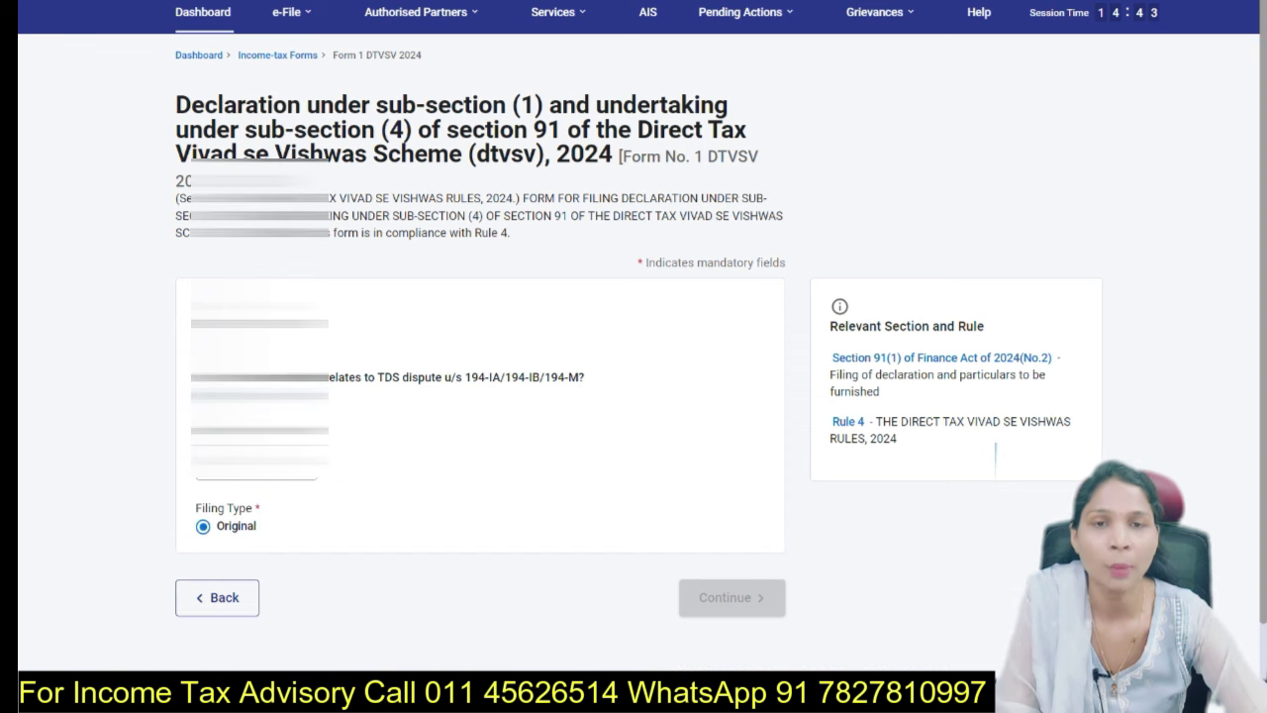
scroll(259, 463, "down", 1)
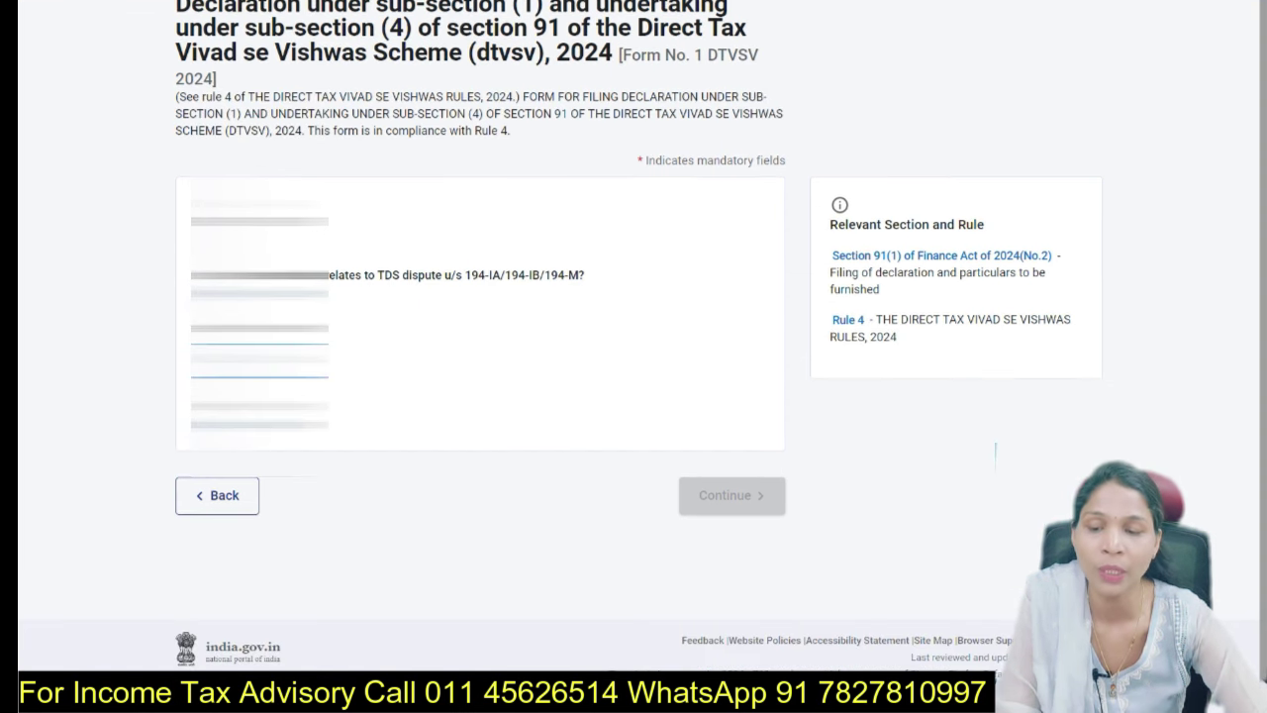
left_click(260, 361)
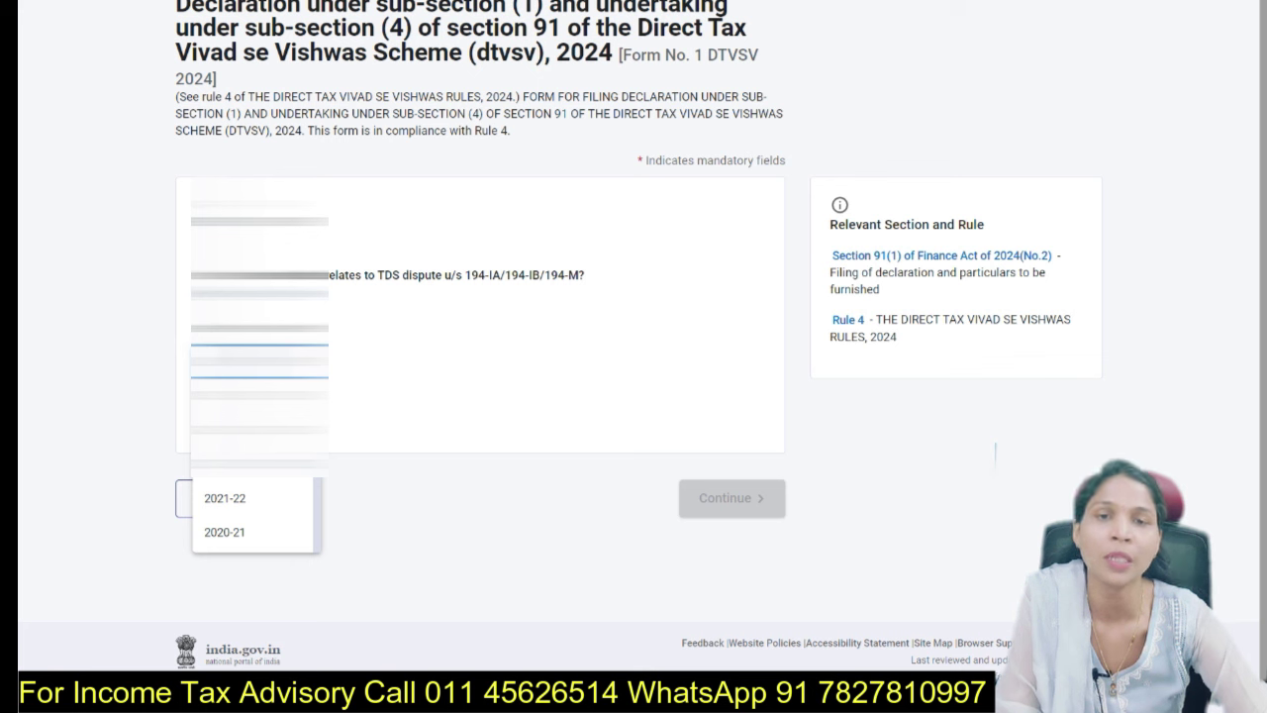
scroll(253, 510, "down", 3)
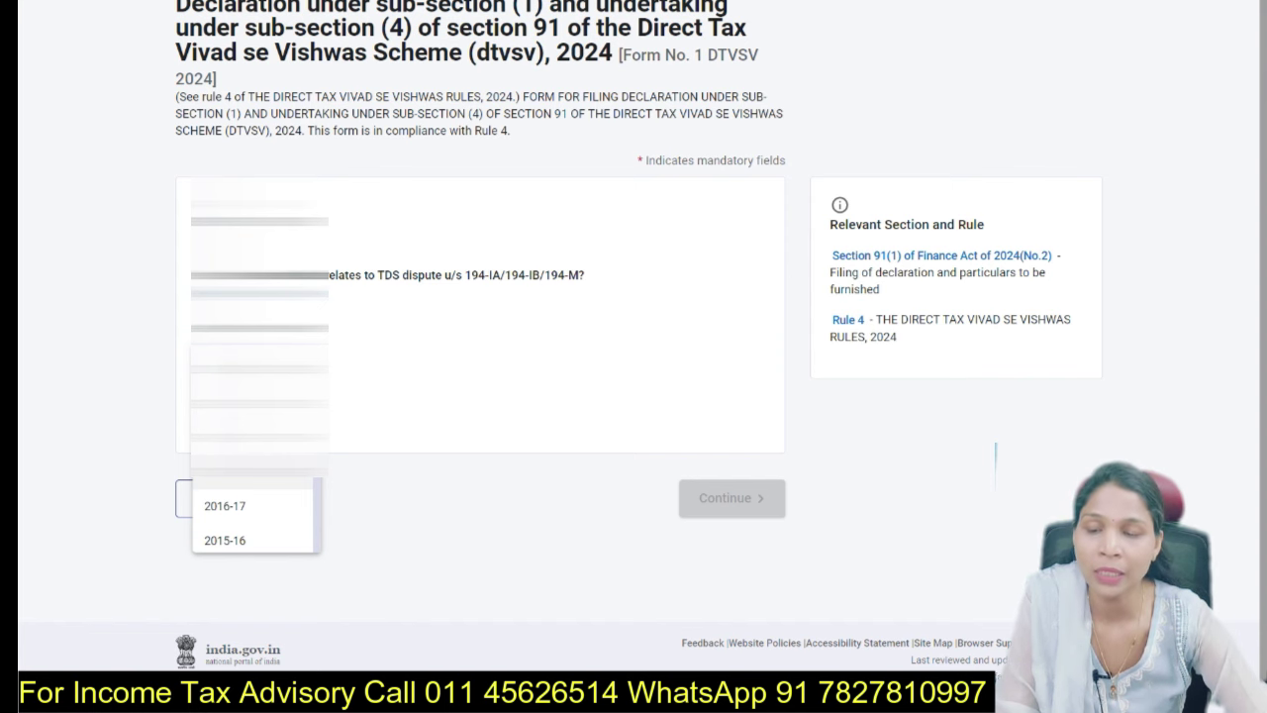
left_click(226, 471)
left_click(732, 499)
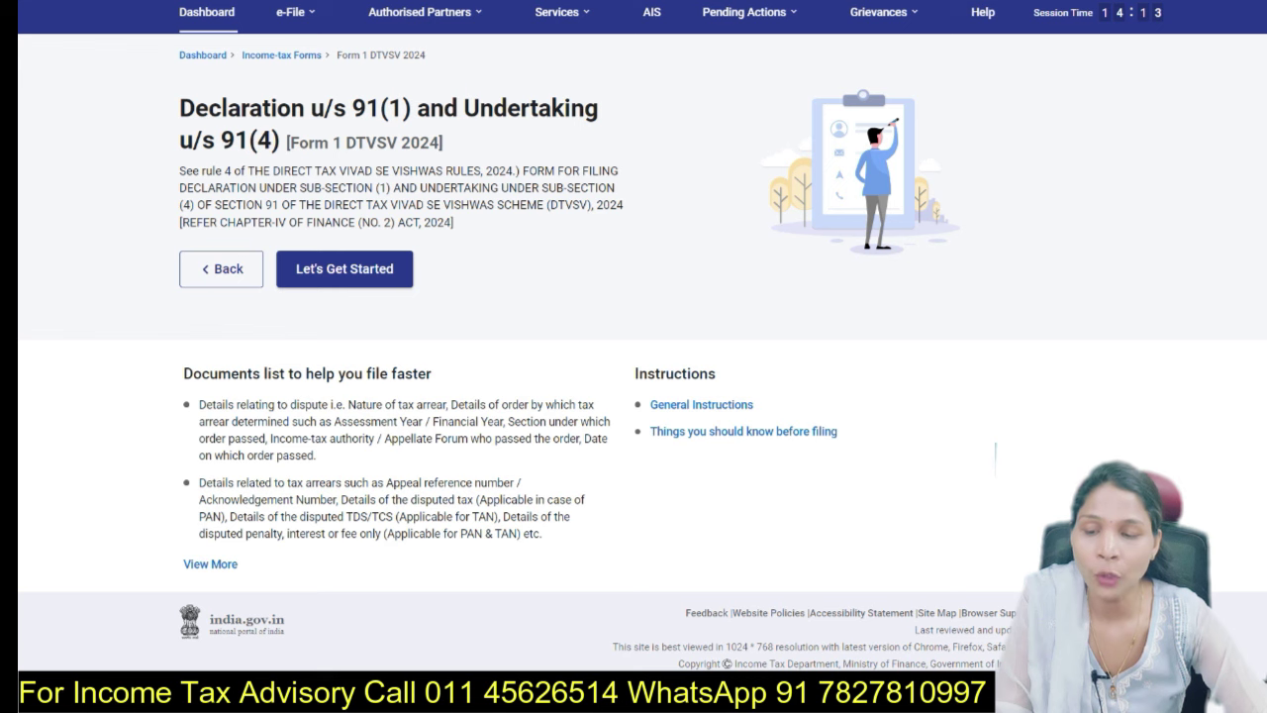
Read the full documents list for filing, start the declaration and look over its parts and schedules
left_click(210, 564)
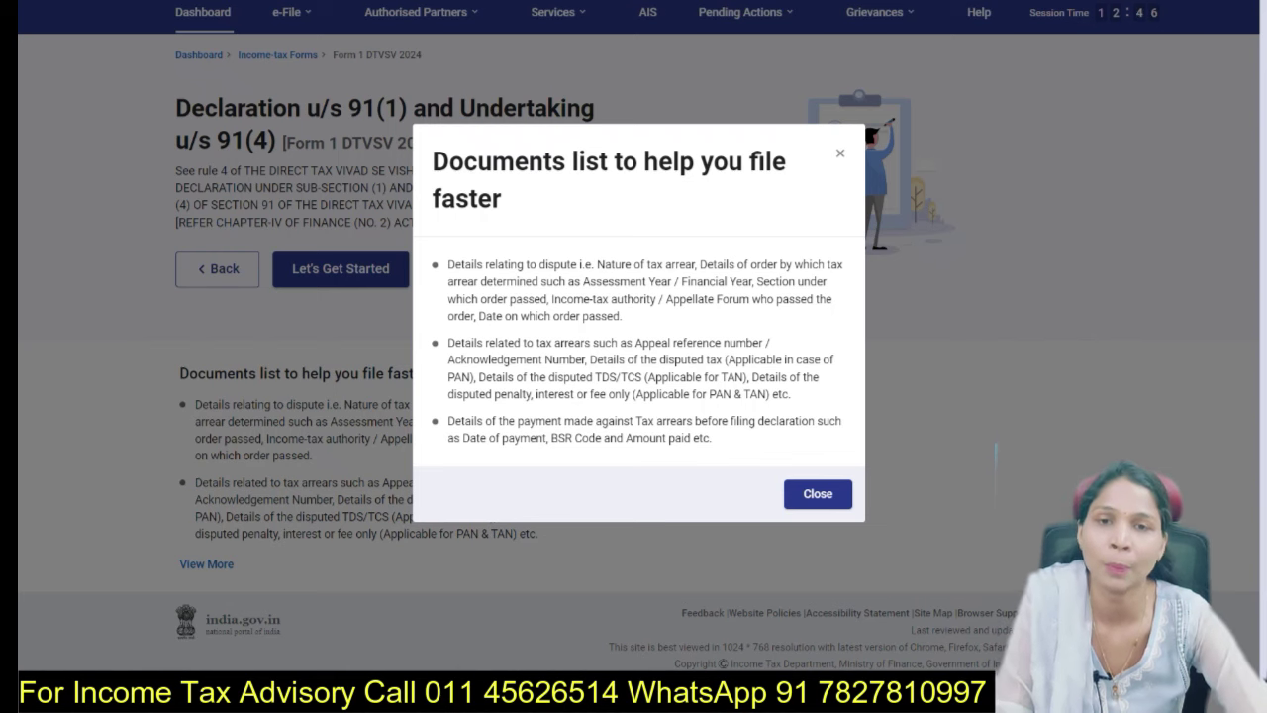
key("Escape")
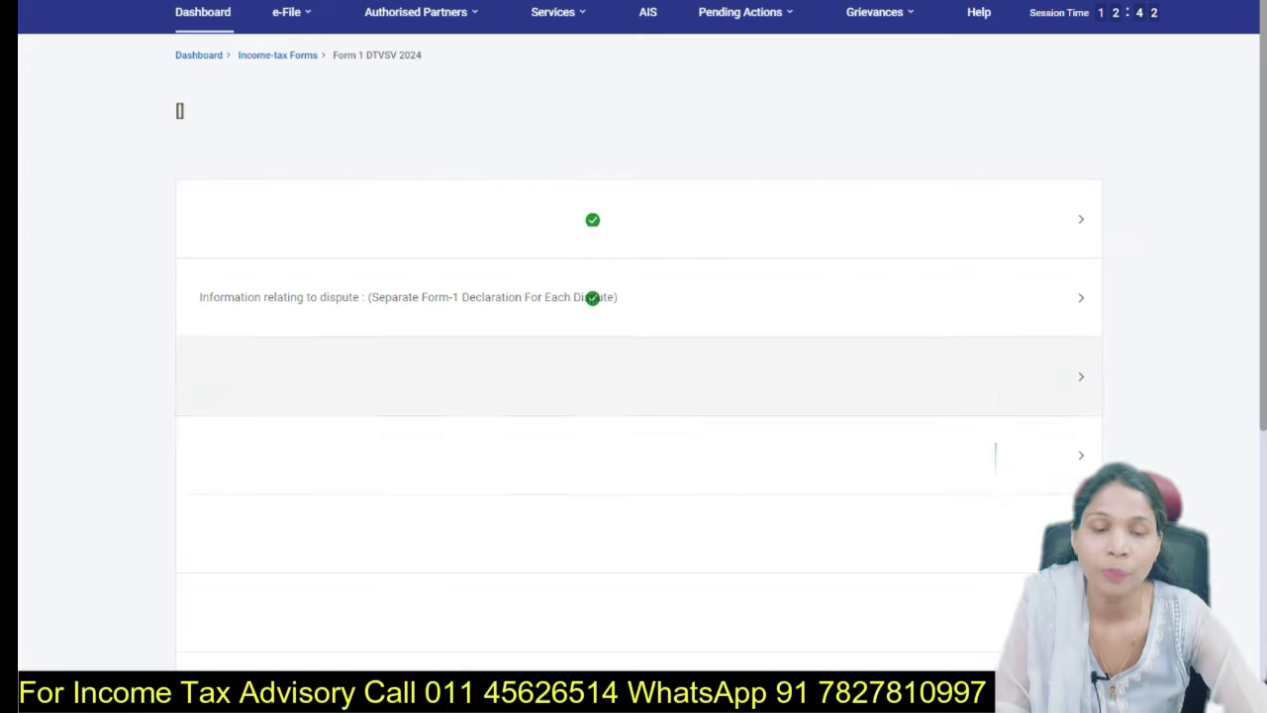
scroll(639, 396, "down", 5)
scroll(996, 455, "up", 2)
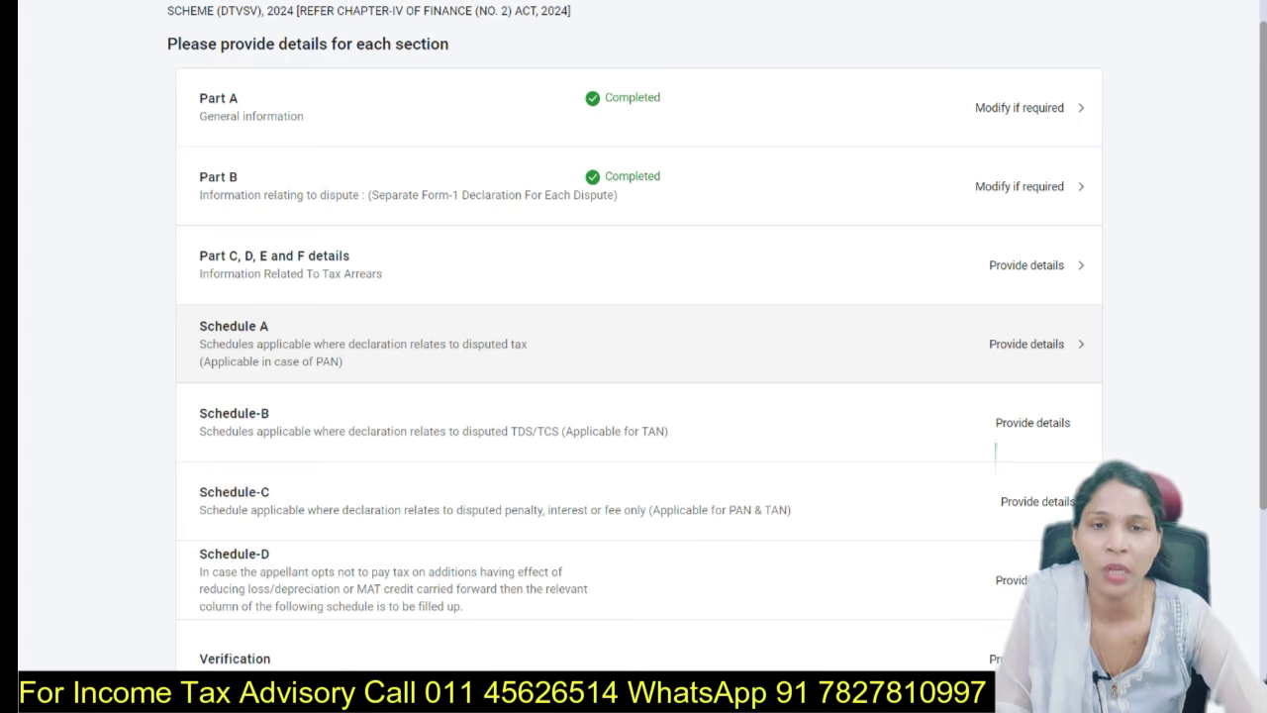
scroll(996, 451, "down", 1)
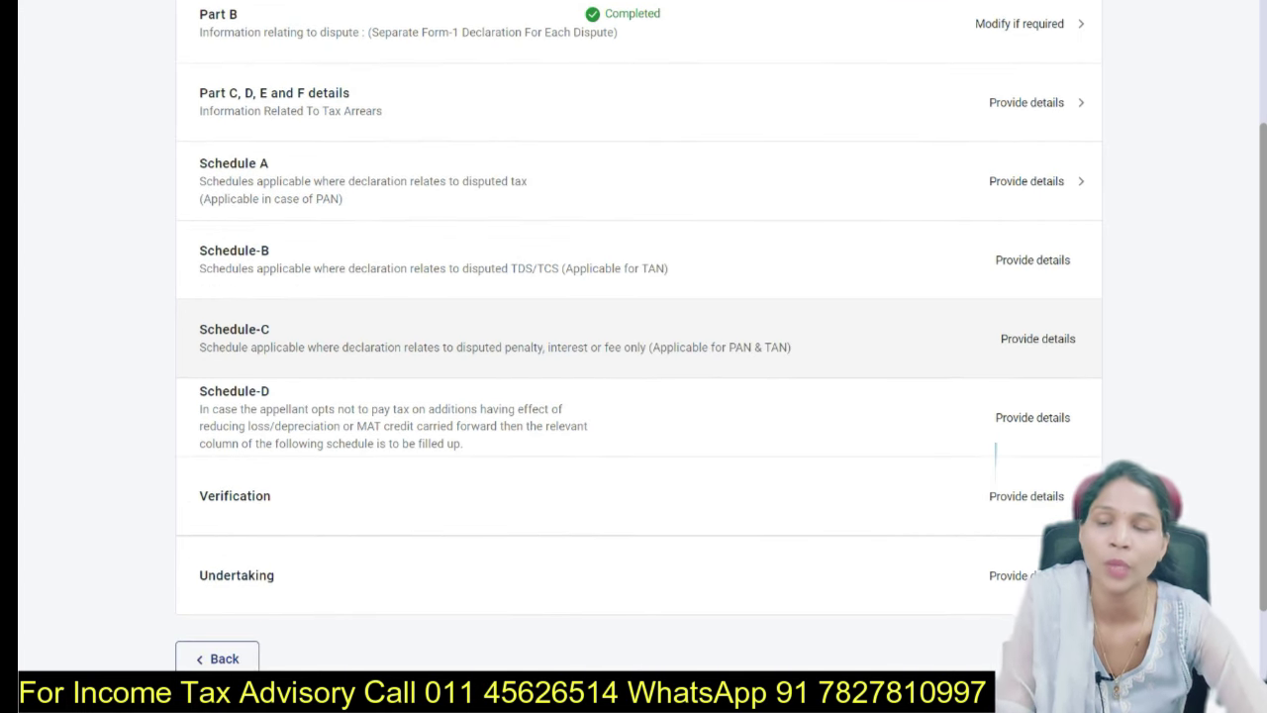
scroll(995, 453, "up", 3)
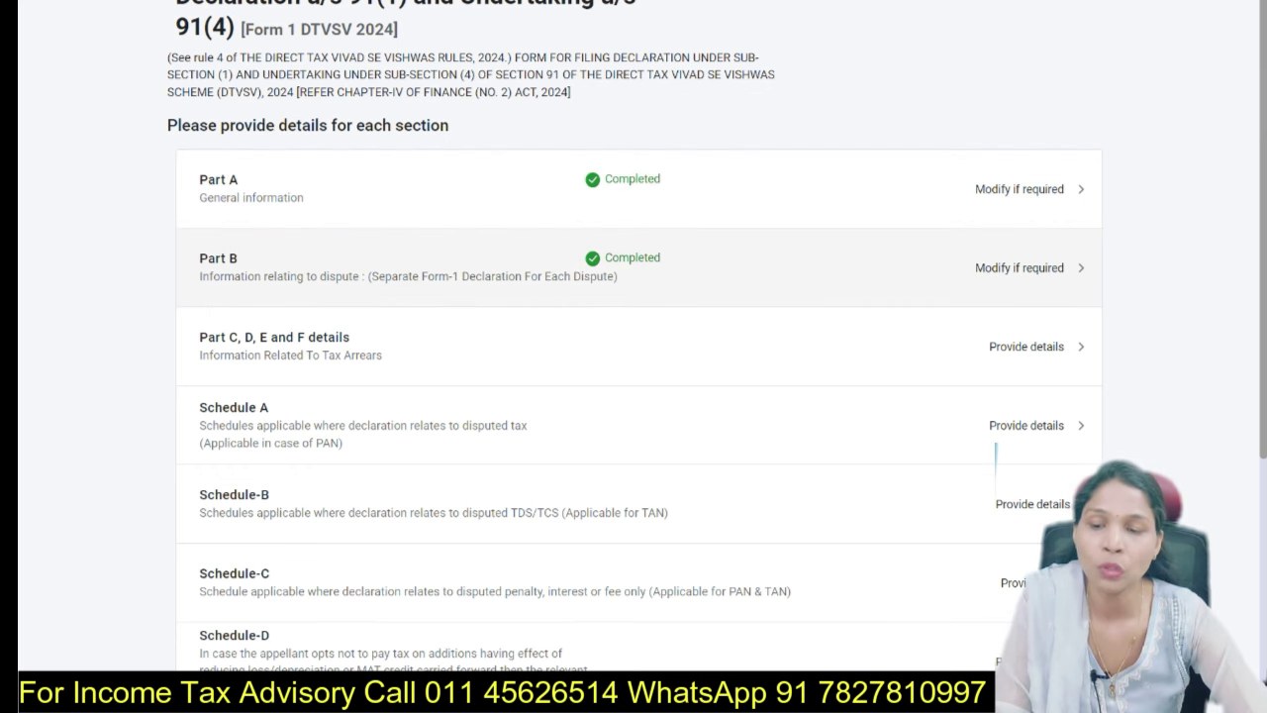
Open the Disputed Tax entry in the Part B dispute information for editing
left_click(1019, 268)
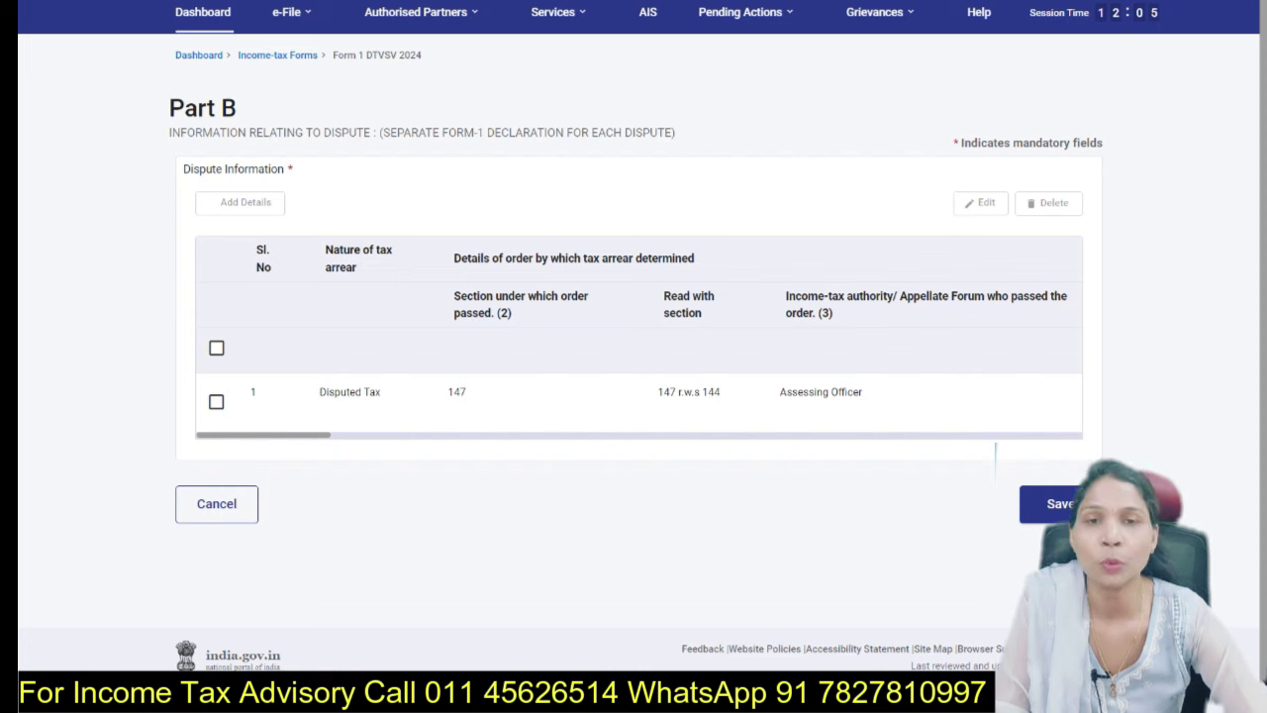
left_click(216, 401)
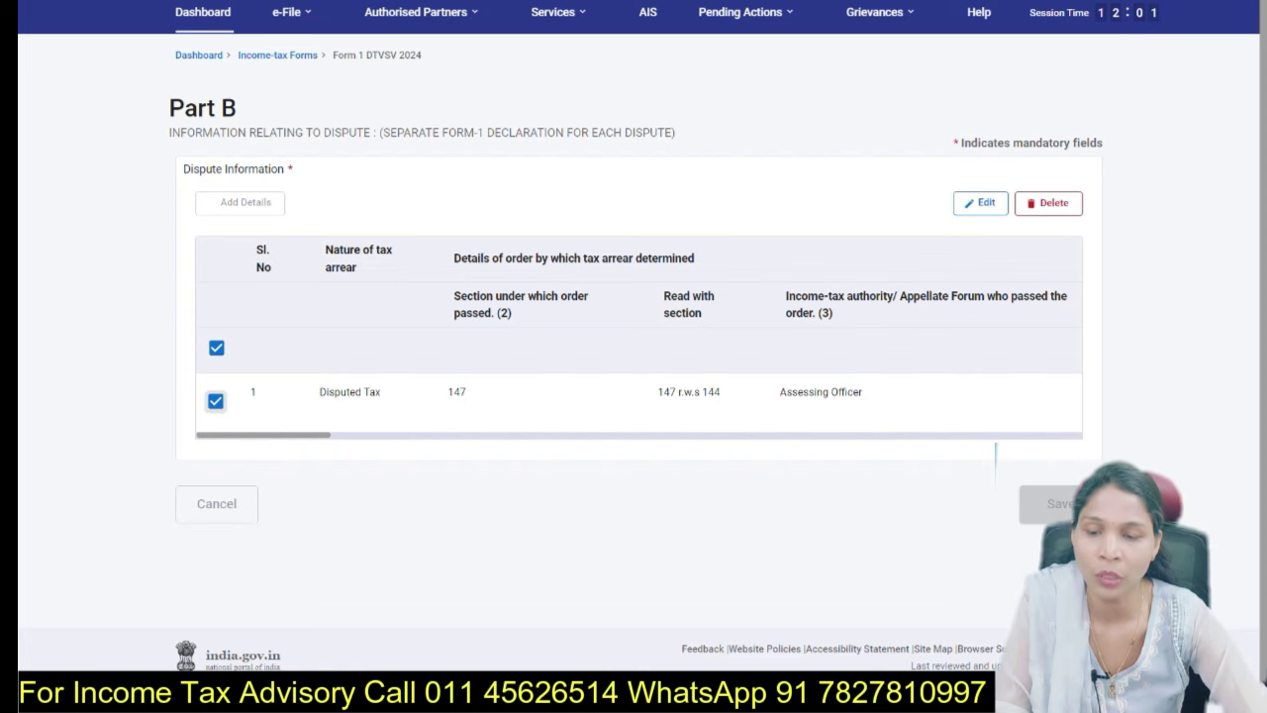
left_click(981, 203)
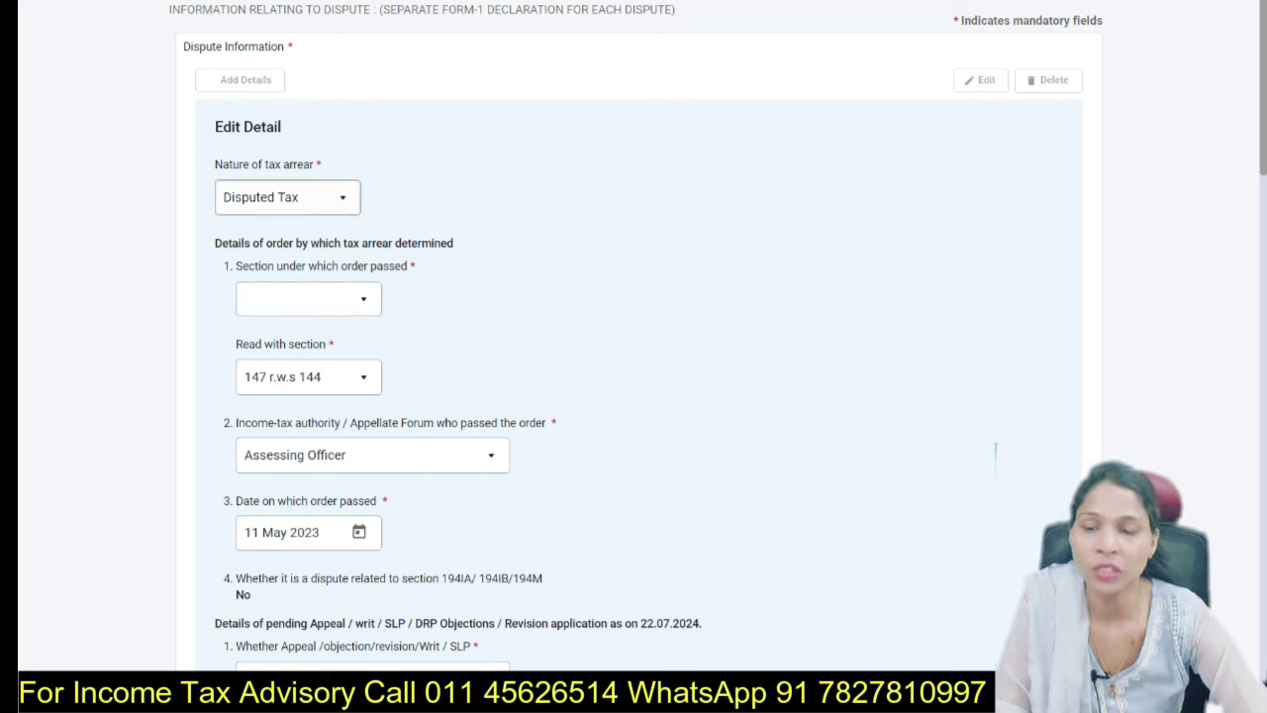
Choose Disputed Tax as the nature of tax arrear and 147 as the section under which the order was passed
left_click(288, 198)
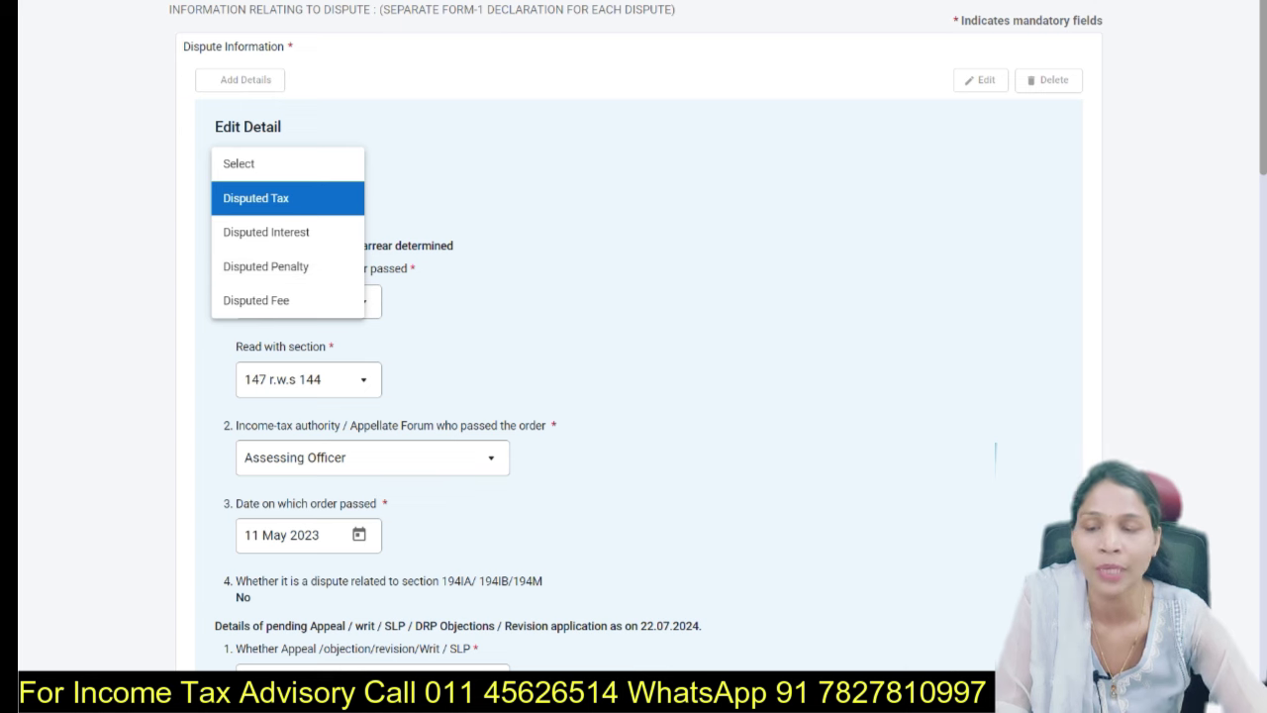
left_click(256, 199)
scroll(635, 334, "down", 2)
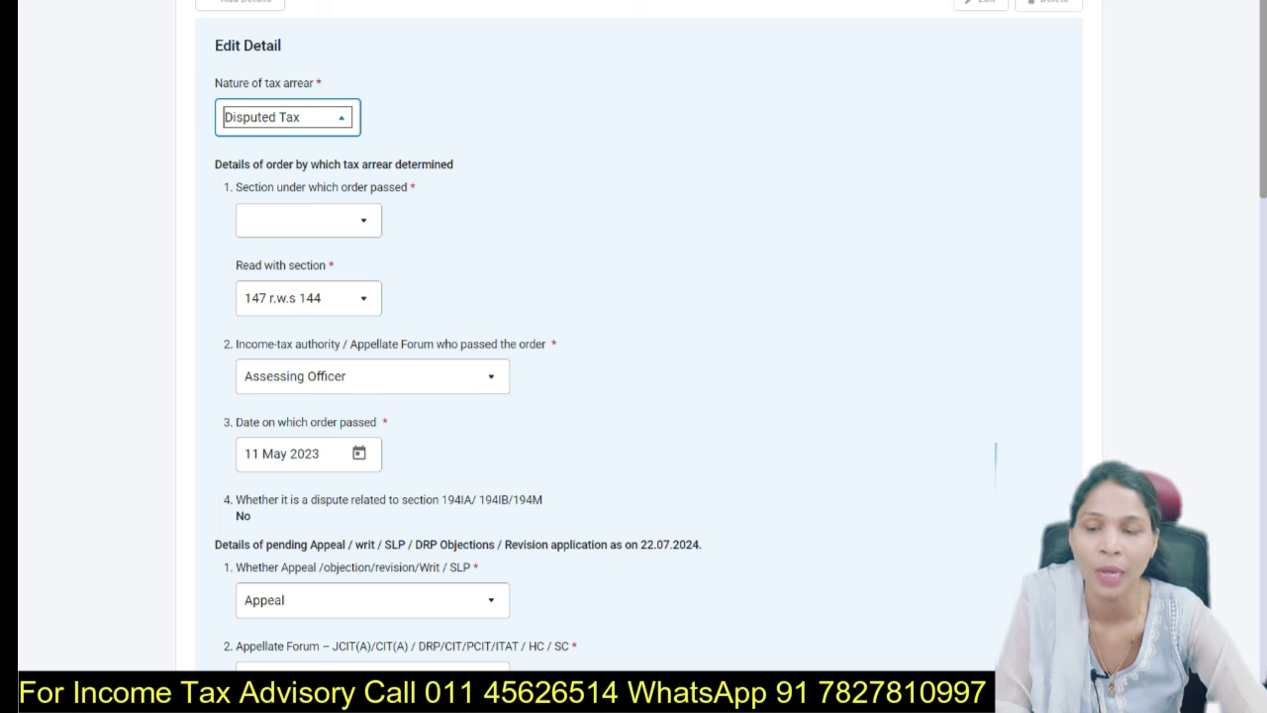
left_click(308, 219)
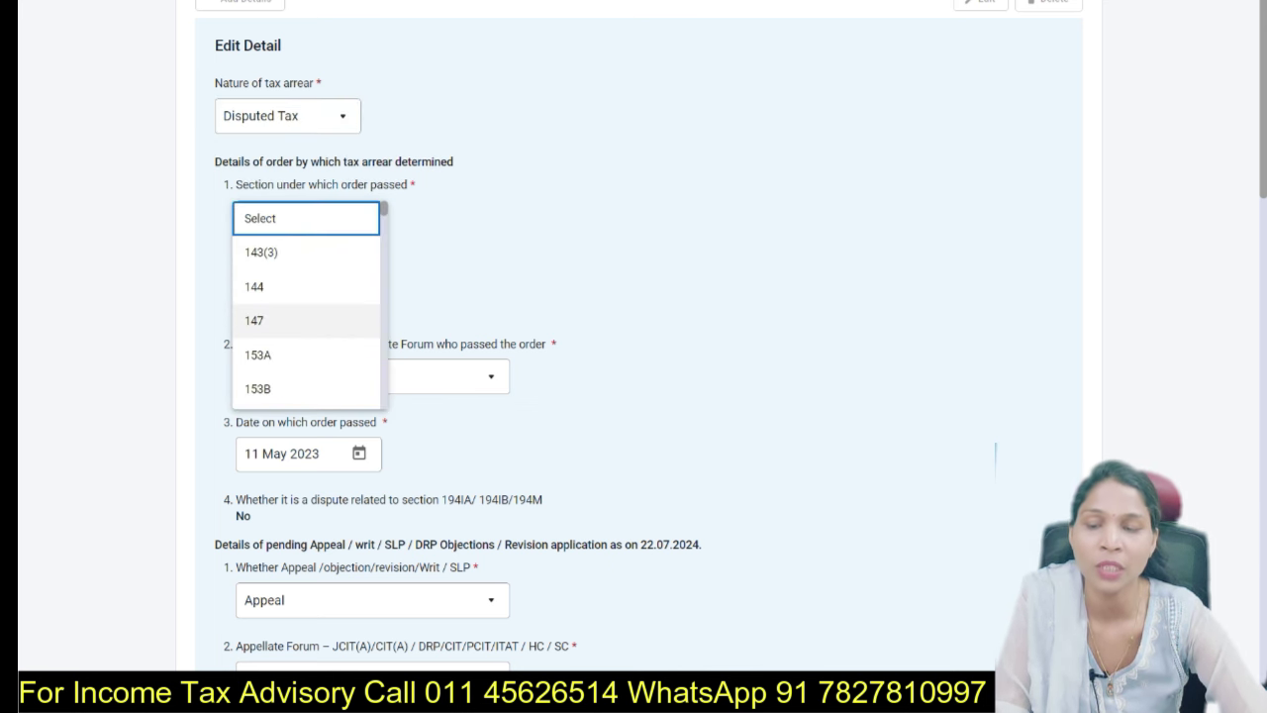
left_click(267, 319)
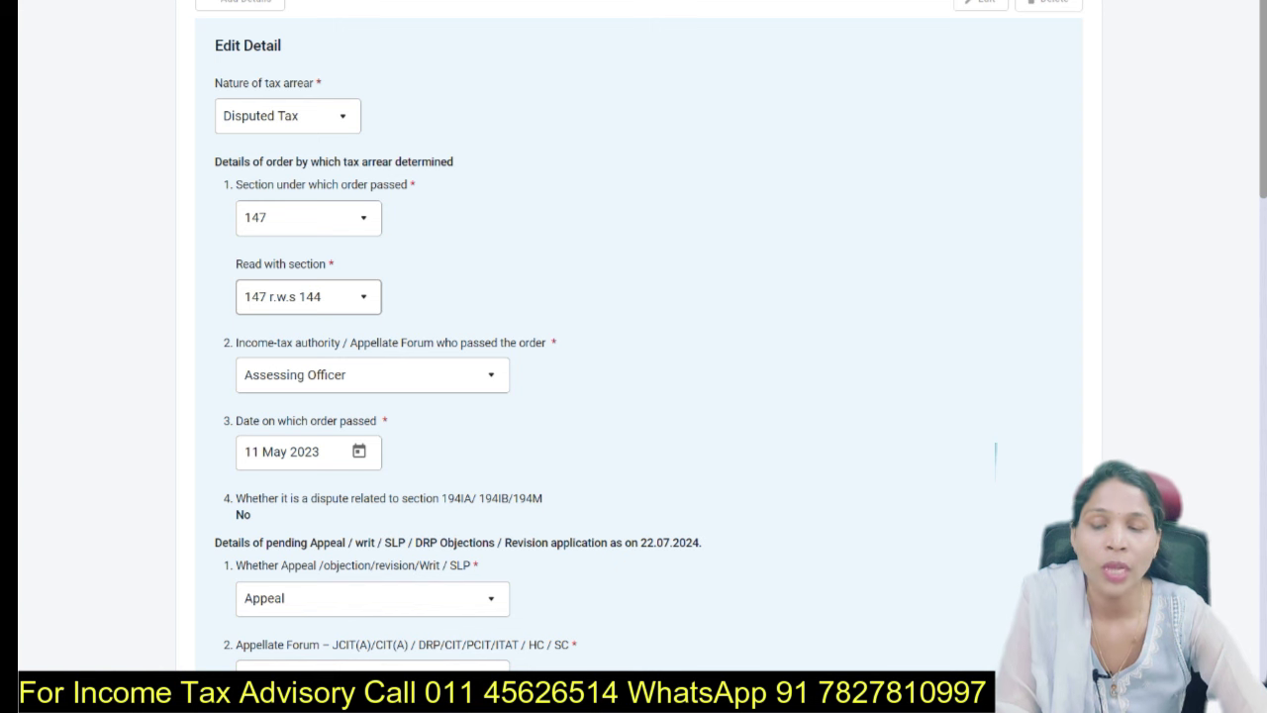
Choose Assessing Officer as the income-tax authority who passed the order
scroll(995, 455, "down", 2)
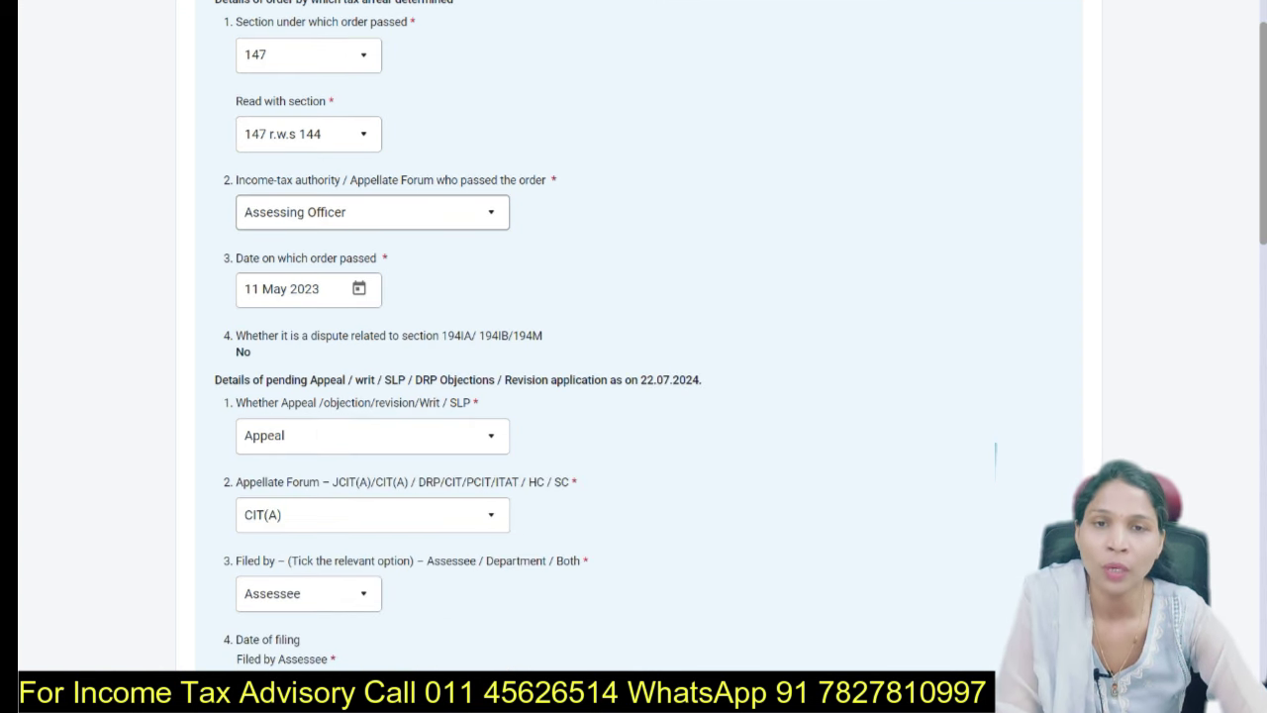
left_click(372, 213)
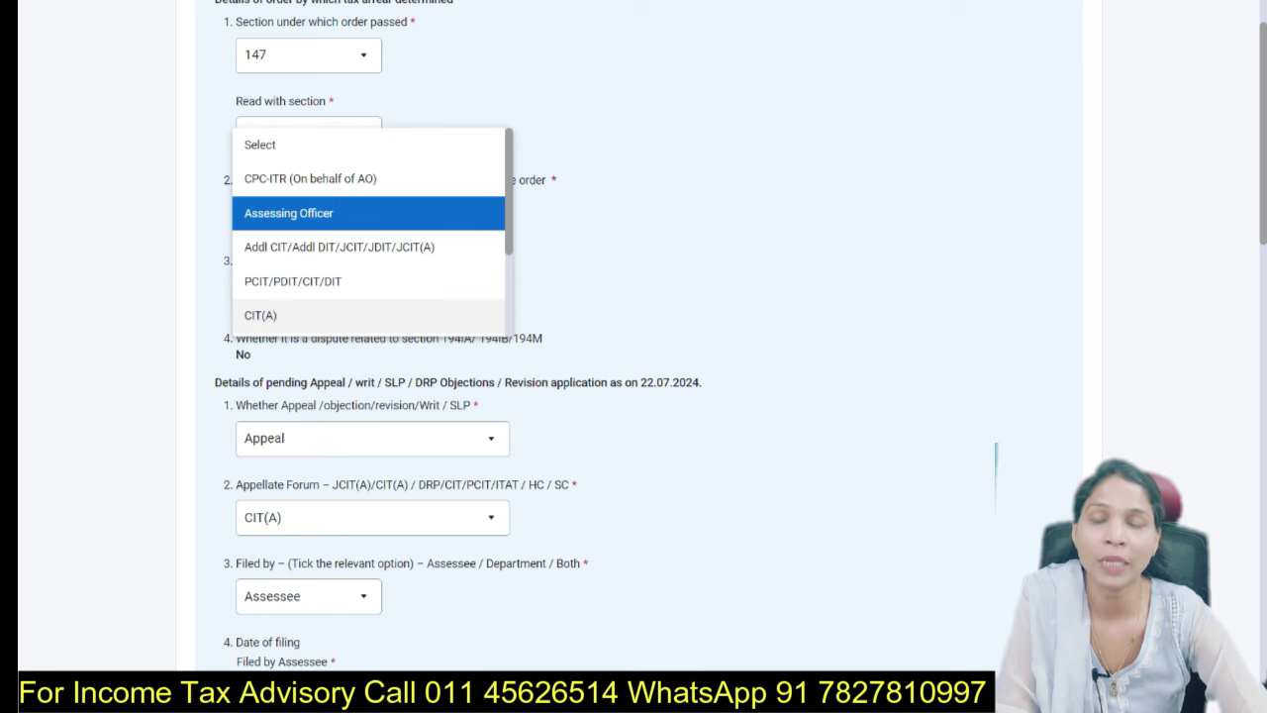
left_click(368, 213)
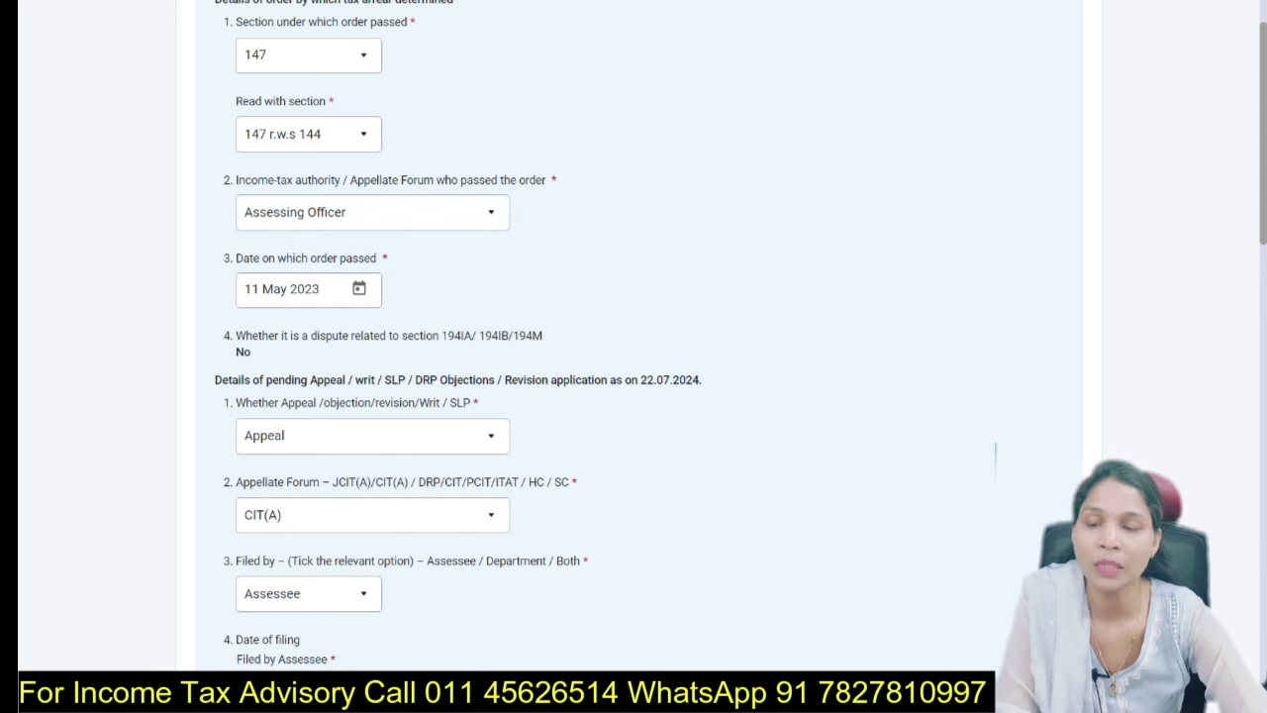
Choose Assessee as the party who filed the pending appeal and review the filing date, DRP and applicable schedule fields
scroll(995, 452, "down", 1)
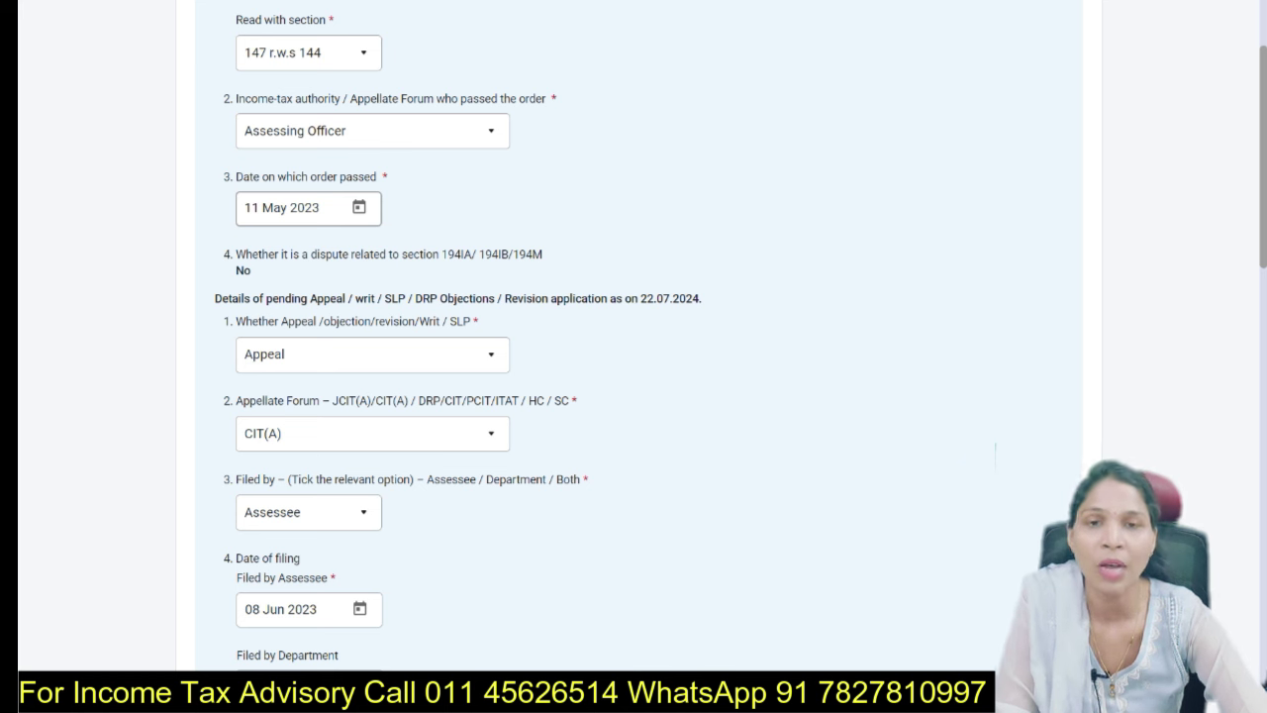
scroll(995, 456, "down", 1)
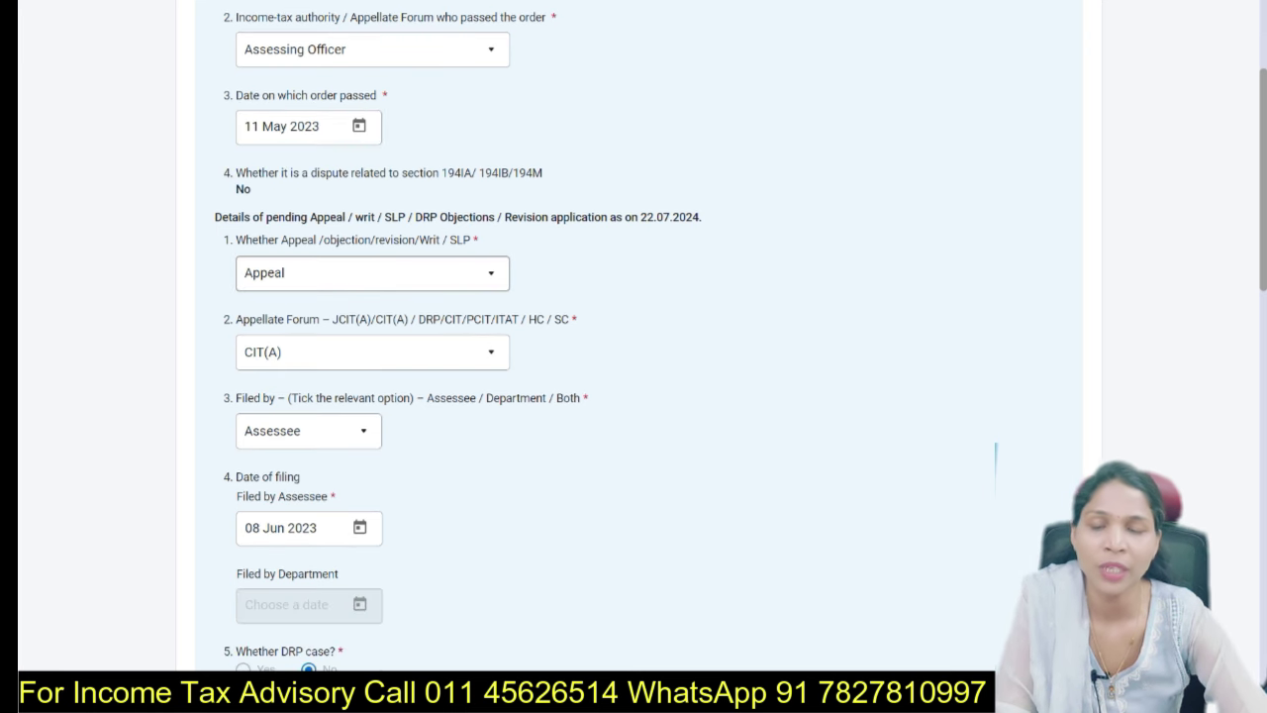
scroll(995, 458, "down", 2)
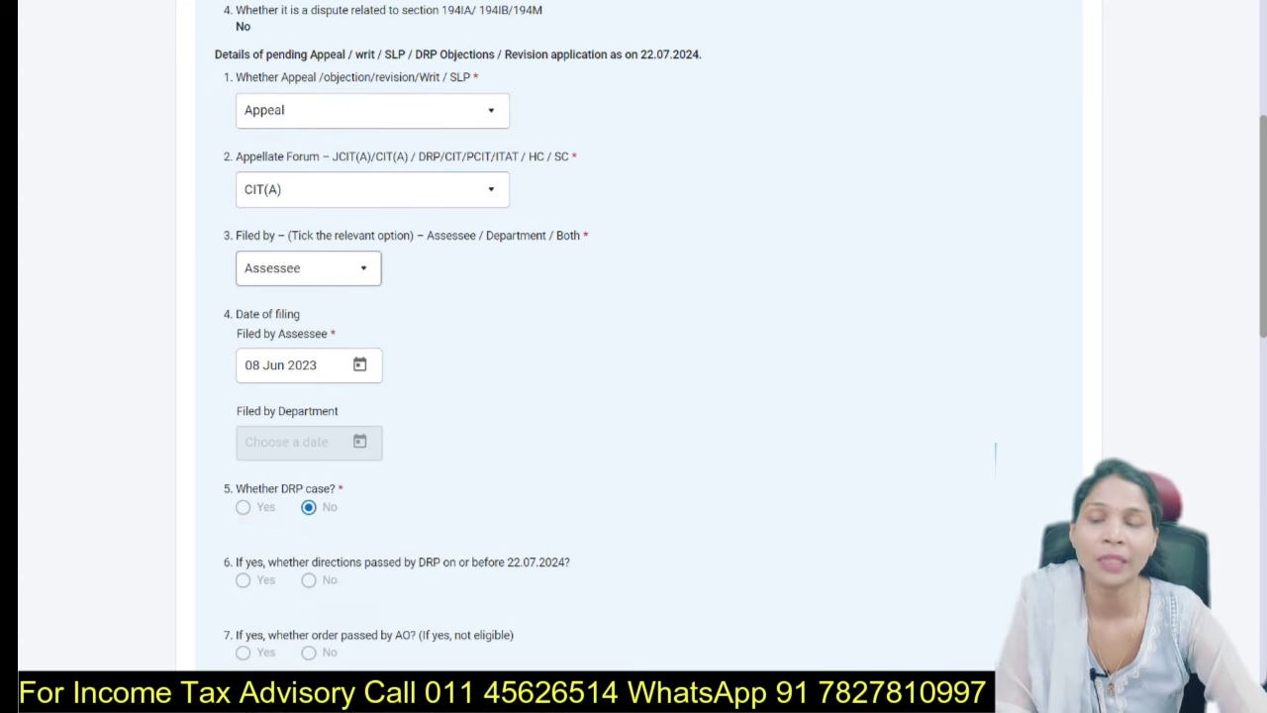
left_click(309, 268)
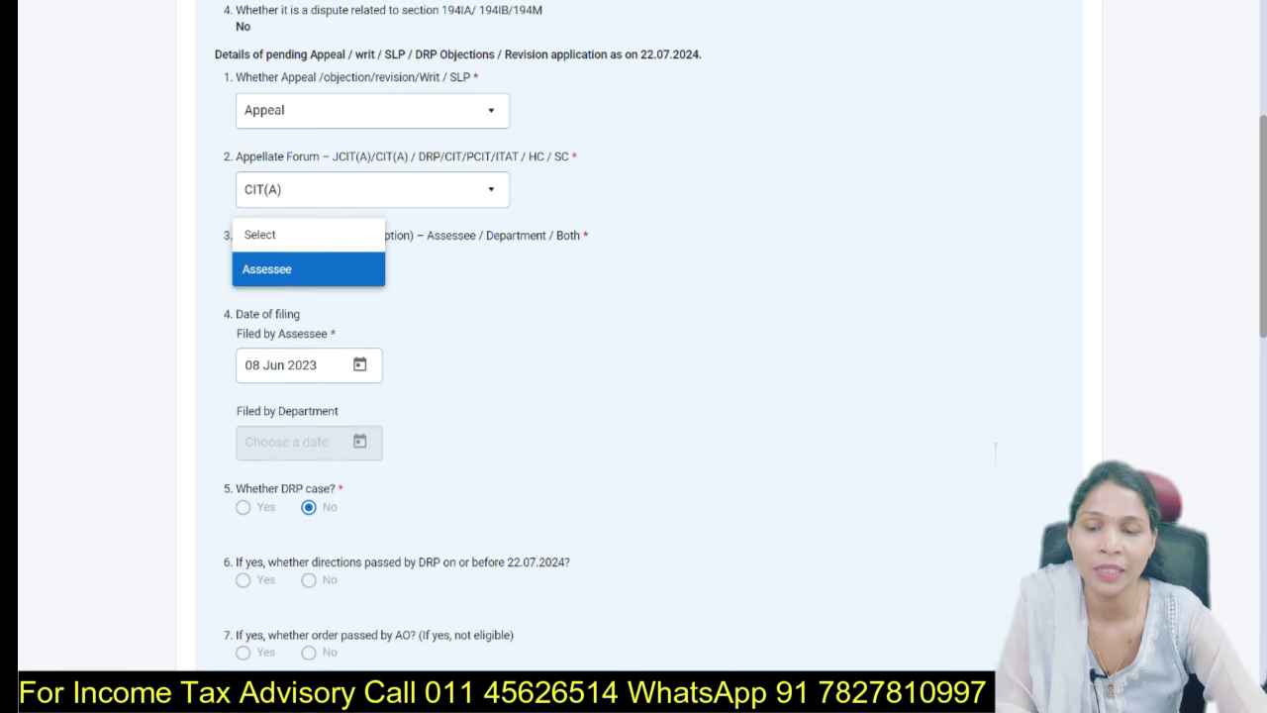
key("Return")
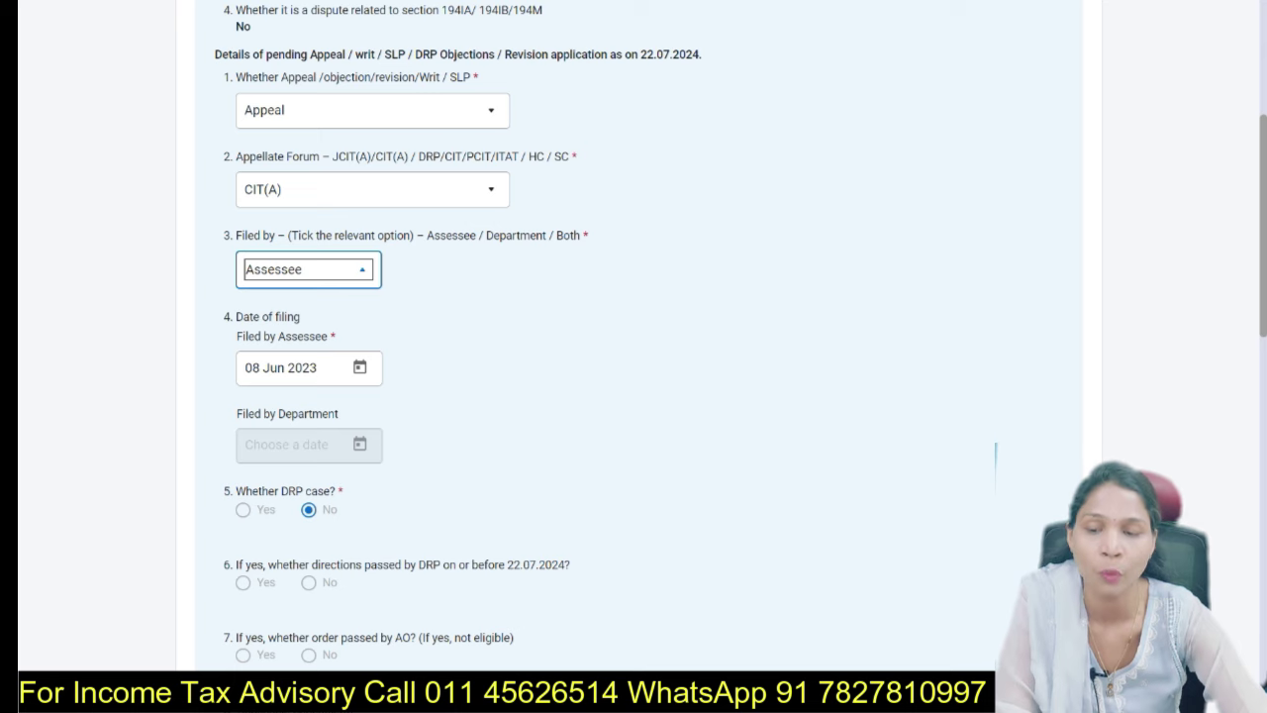
scroll(458, 332, "down", 1)
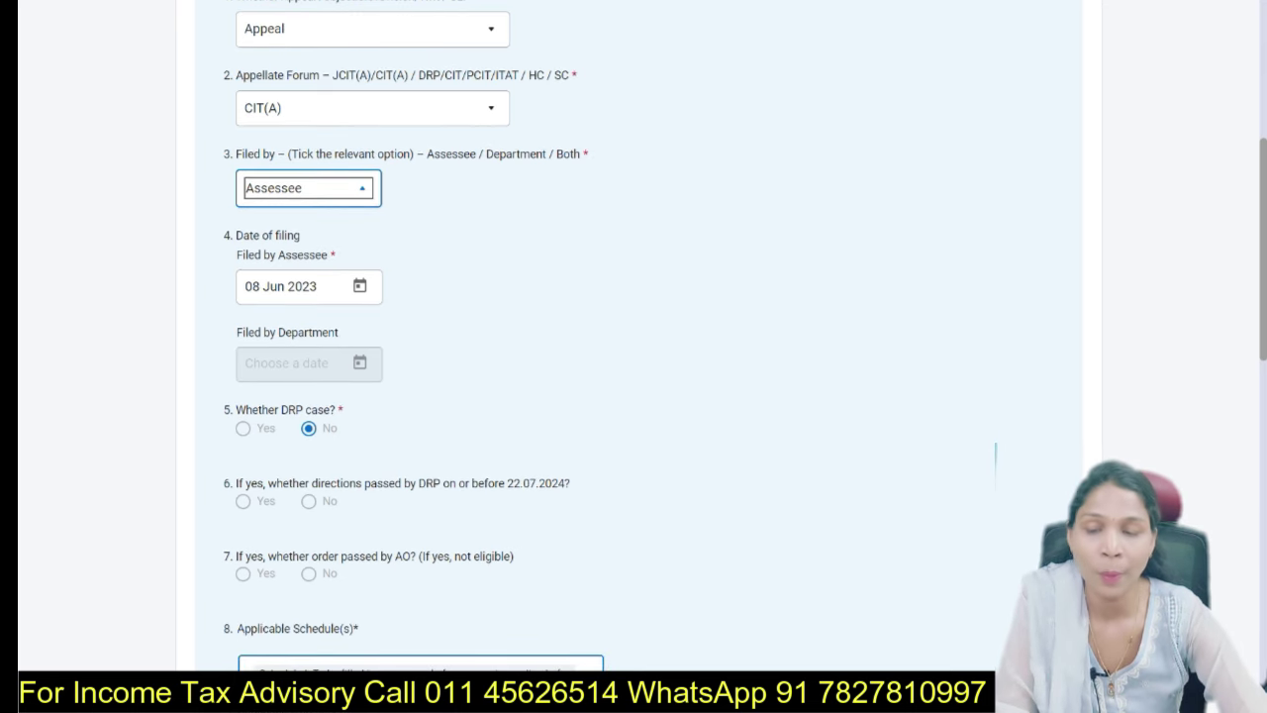
scroll(633, 356, "down", 2)
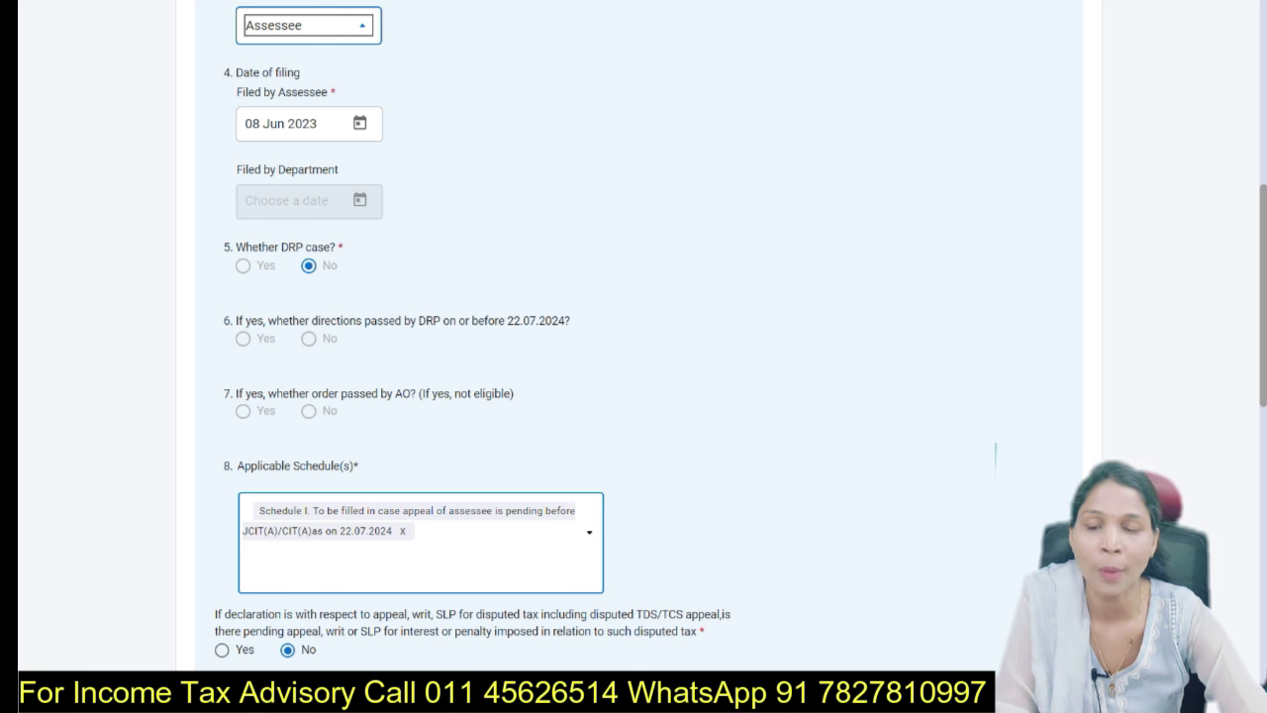
Review the penalty and interest appeal fields in Part B and open the Part C, D, E and F details
scroll(472, 329, "down", 5)
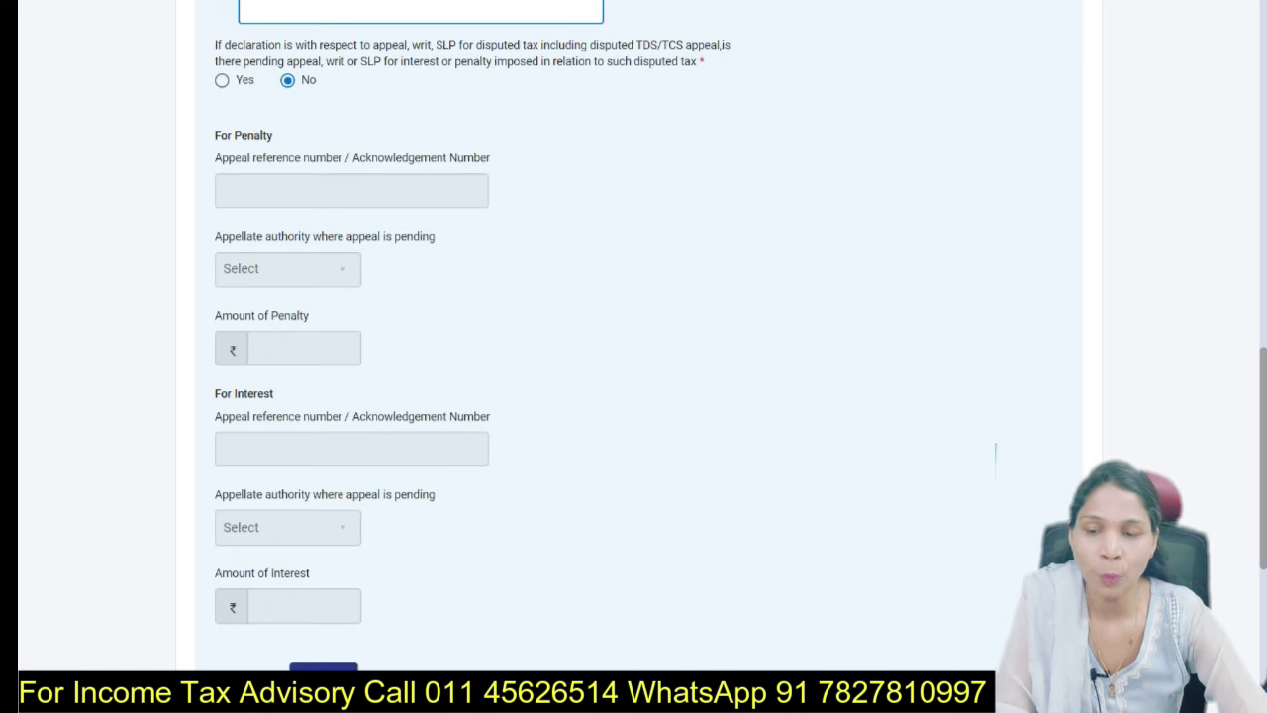
scroll(994, 453, "down", 2)
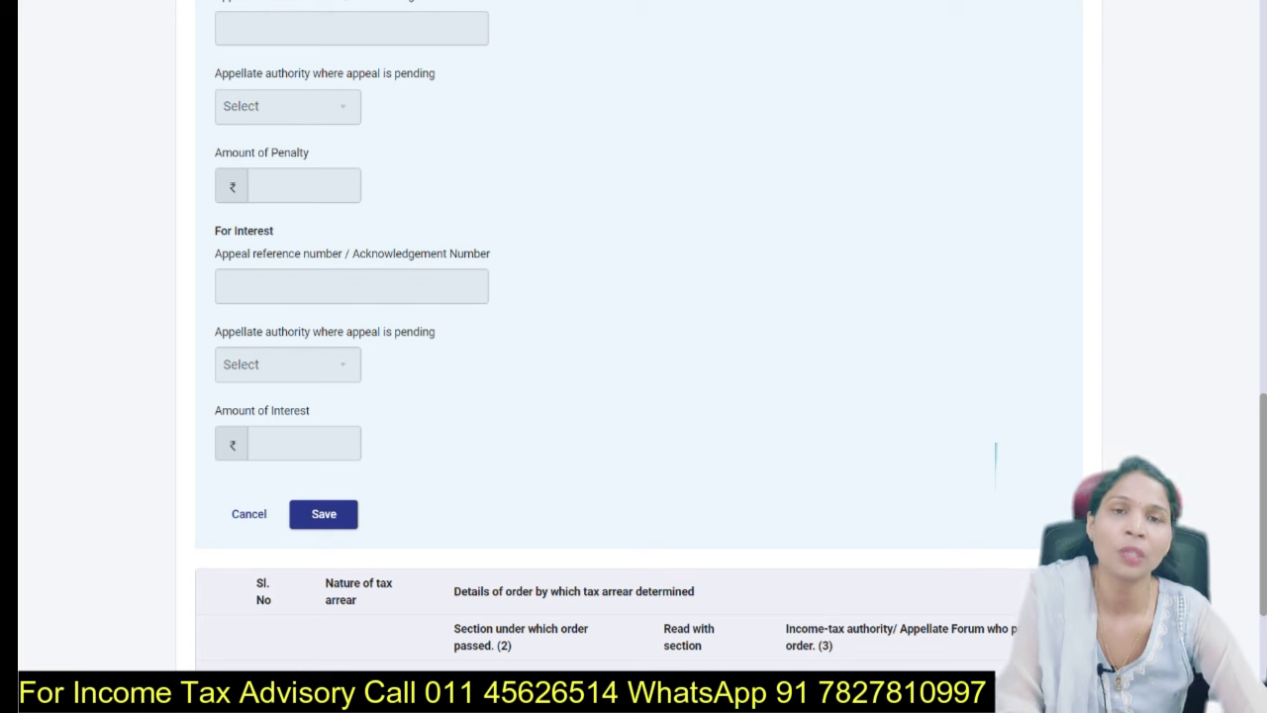
scroll(995, 452, "down", 3)
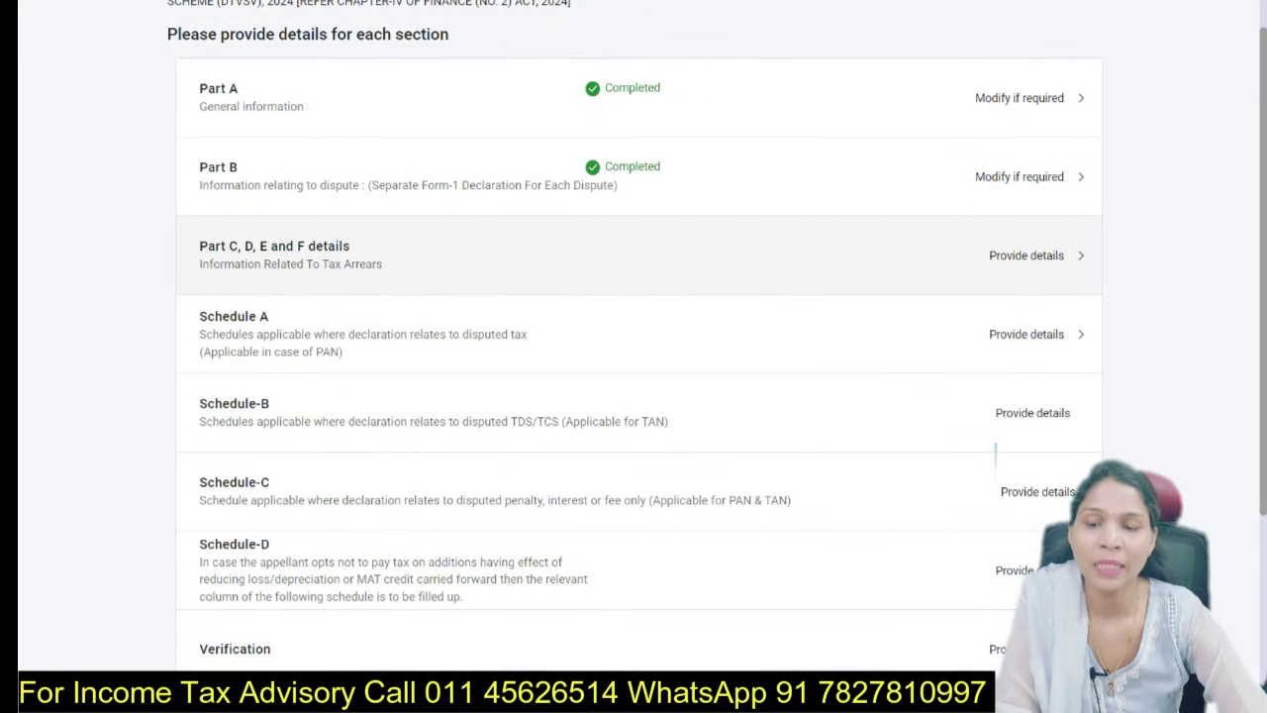
left_click(1027, 256)
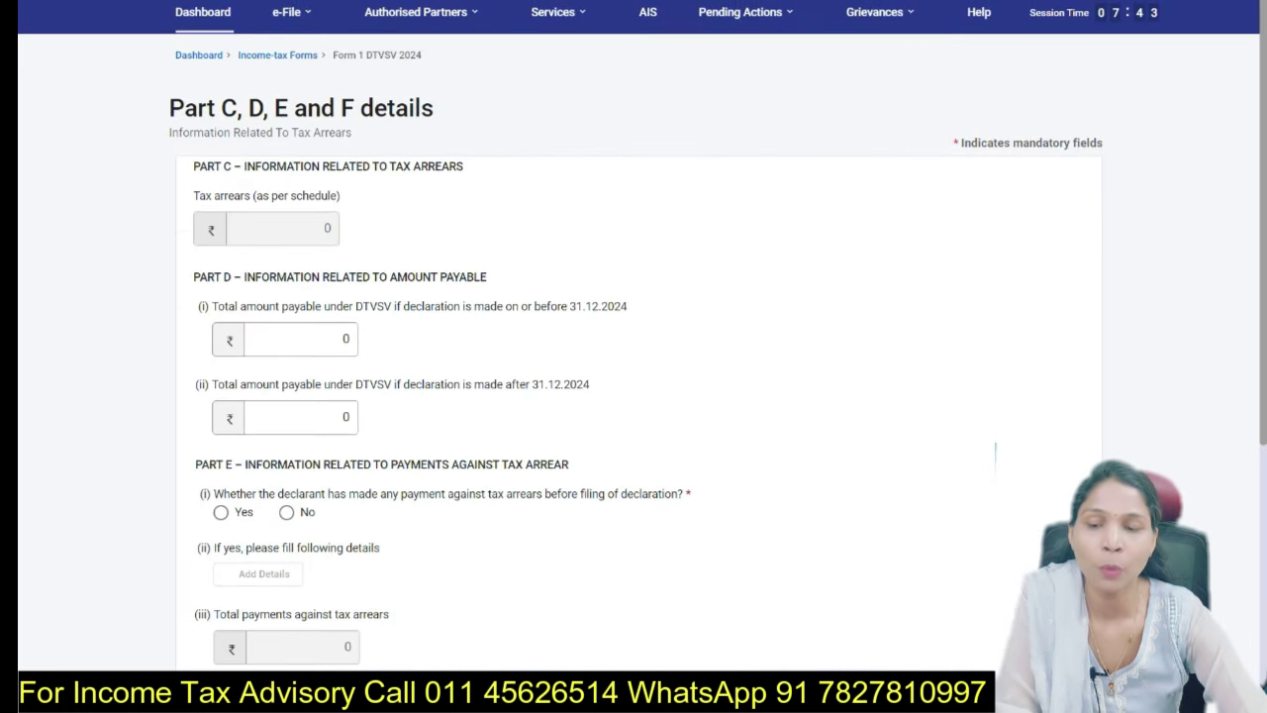
Set the Part D amount payable under DTVSV to ₹5,00,000 for declarations on or before 31.12.2024 and ₹5,50,000 for declarations after that date
scroll(634, 337, "down", 2)
scroll(633, 337, "up", 1)
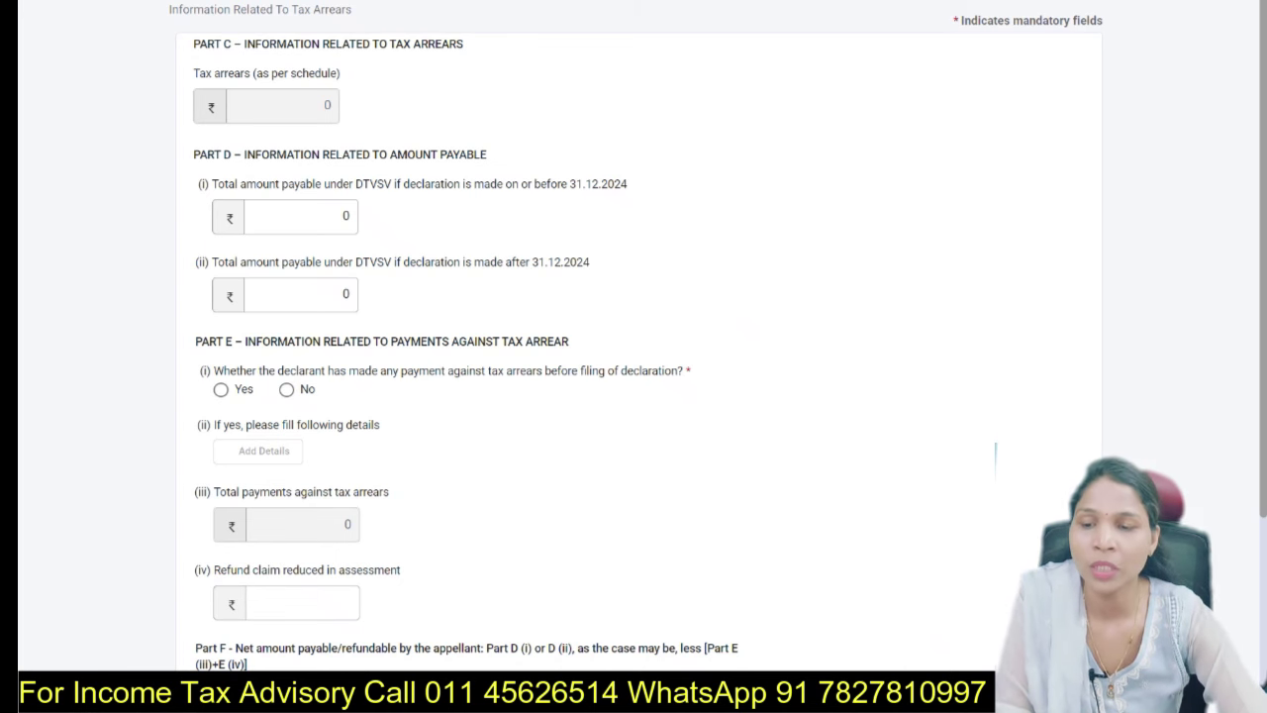
scroll(634, 336, "up", 2)
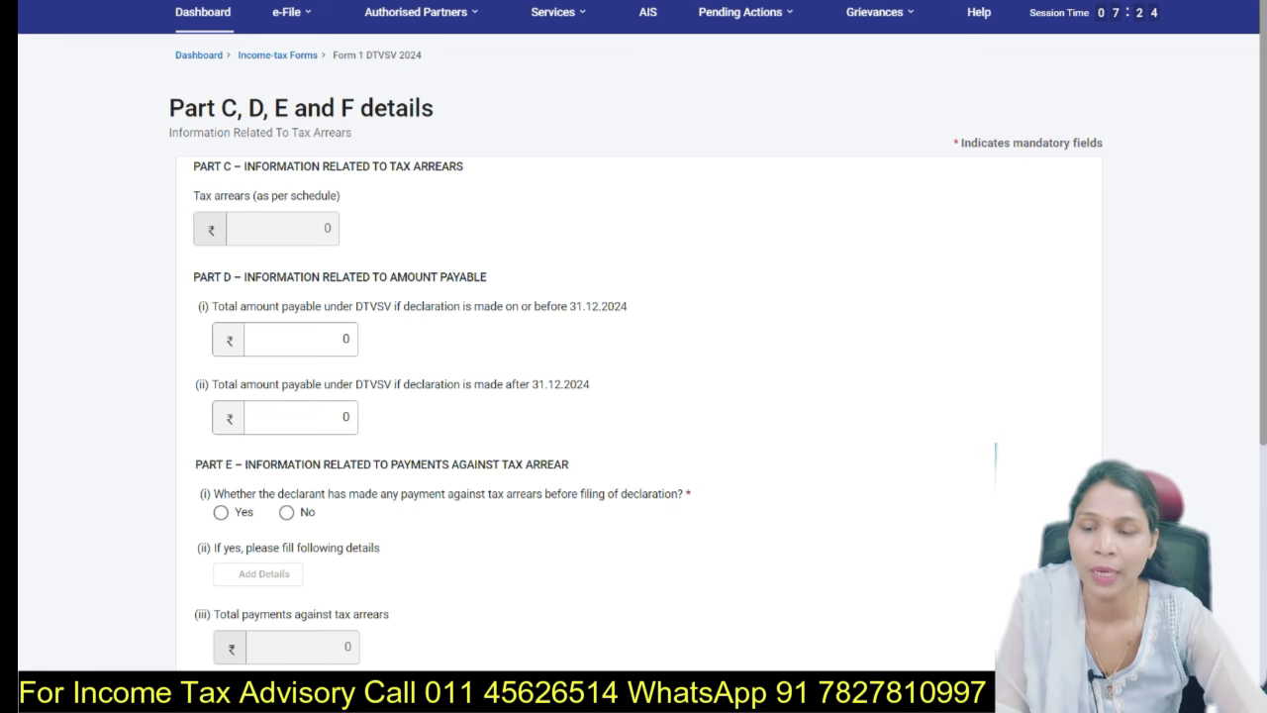
scroll(634, 357, "down", 2)
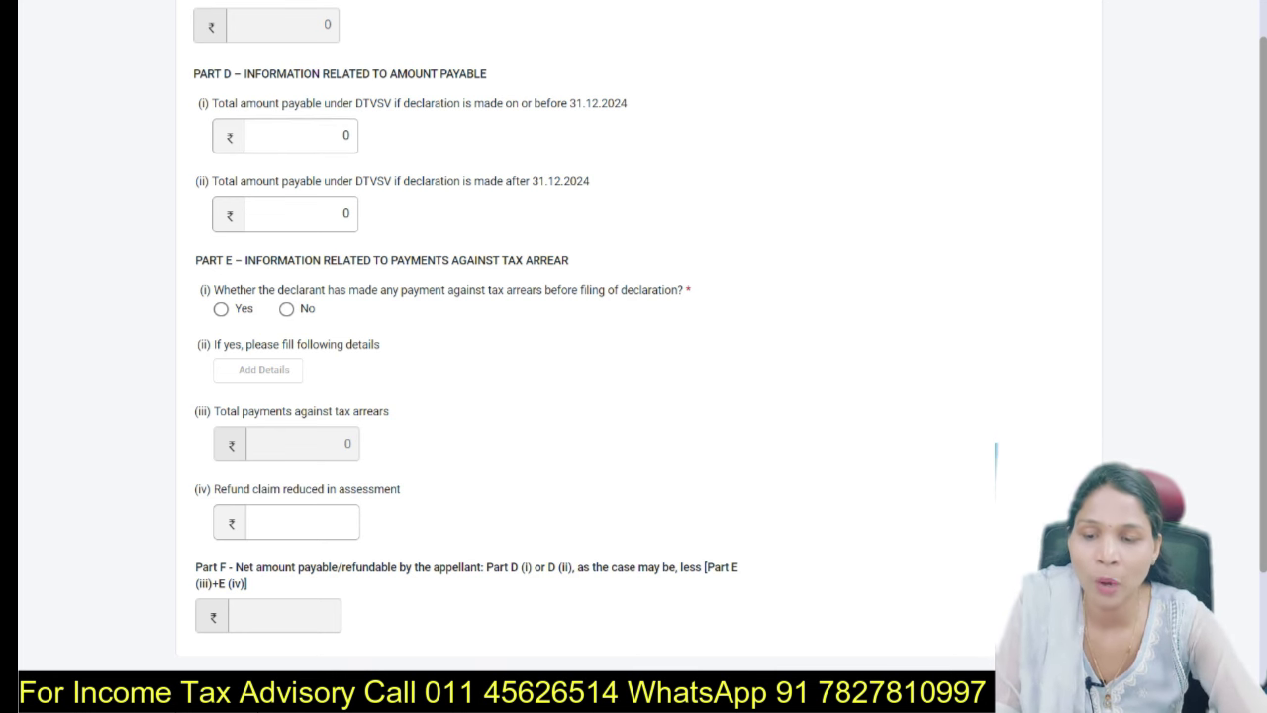
left_click(341, 136)
key("BackSpace")
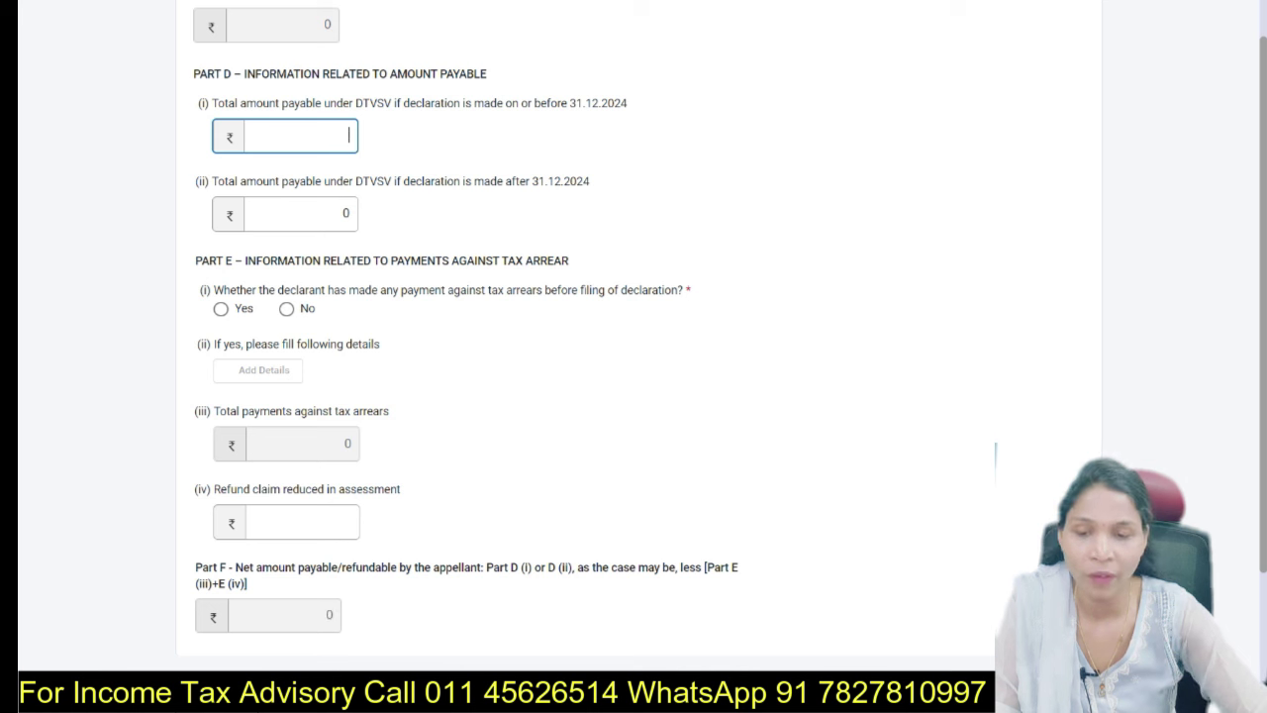
type("500000")
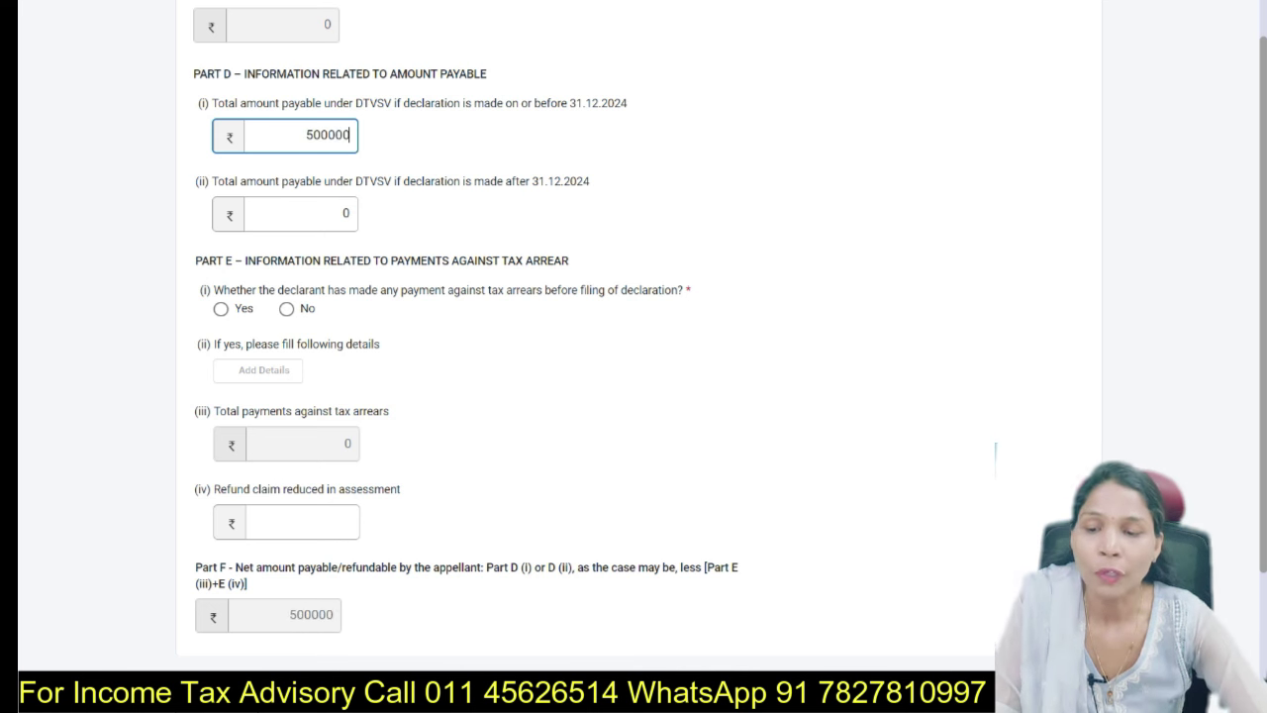
key("Tab")
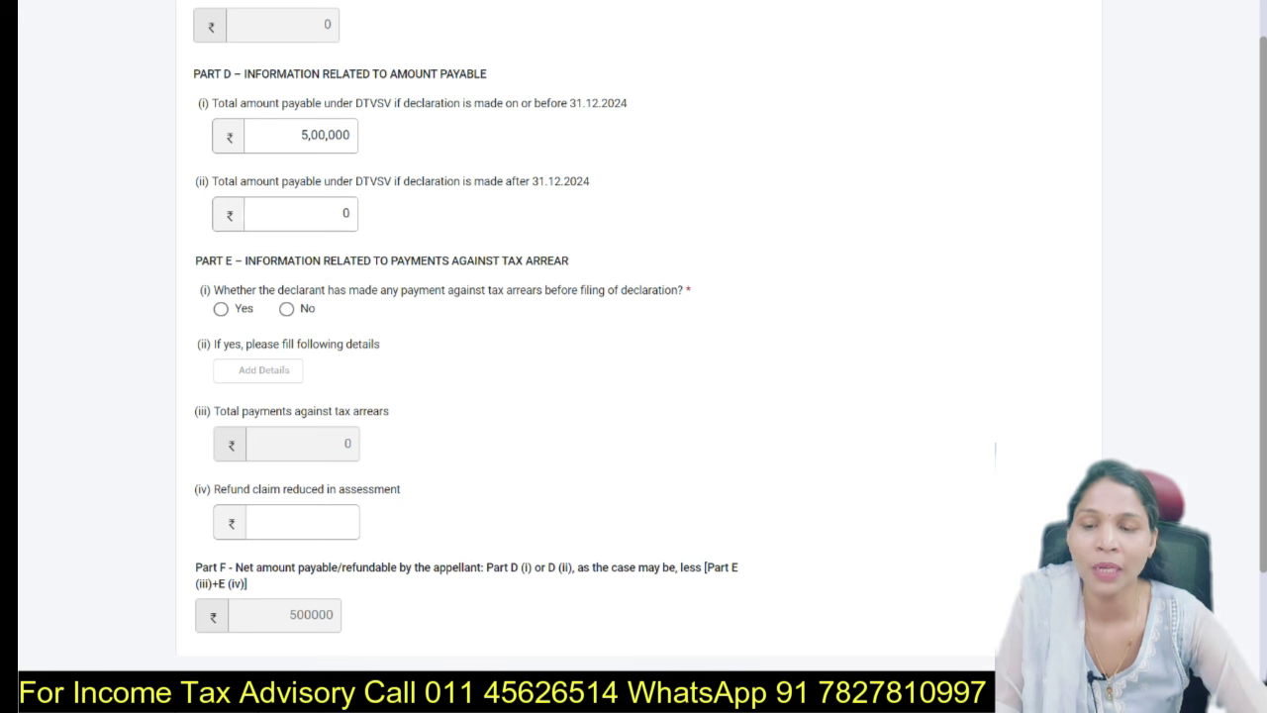
double_click(344, 214)
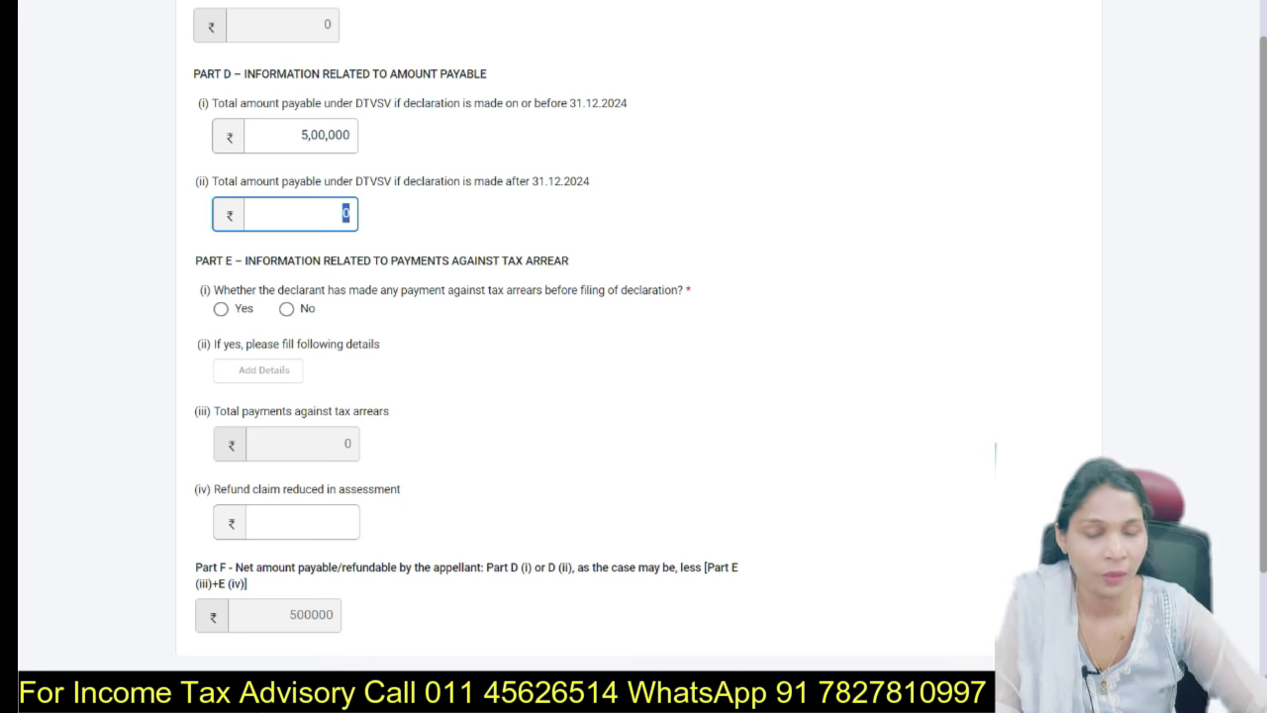
type("550000")
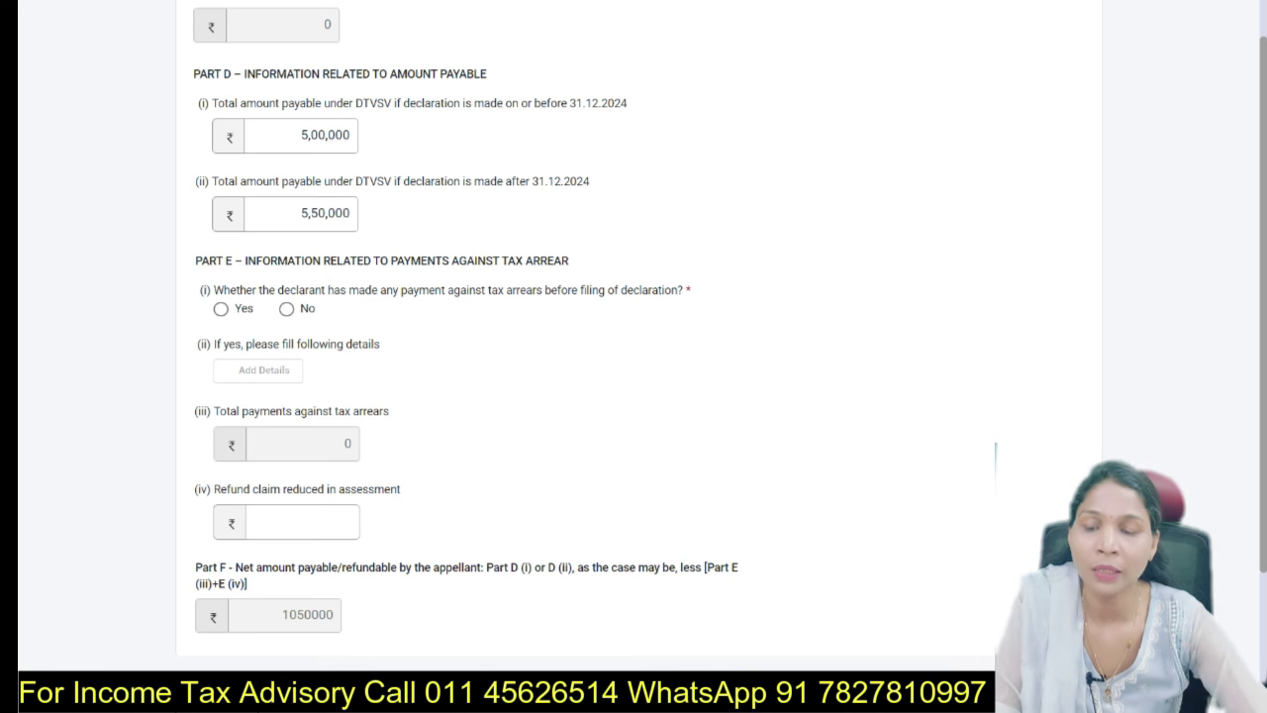
Answer Yes in Part E to payments made against tax arrears before filing and open a blank payment detail entry
scroll(634, 357, "down", 2)
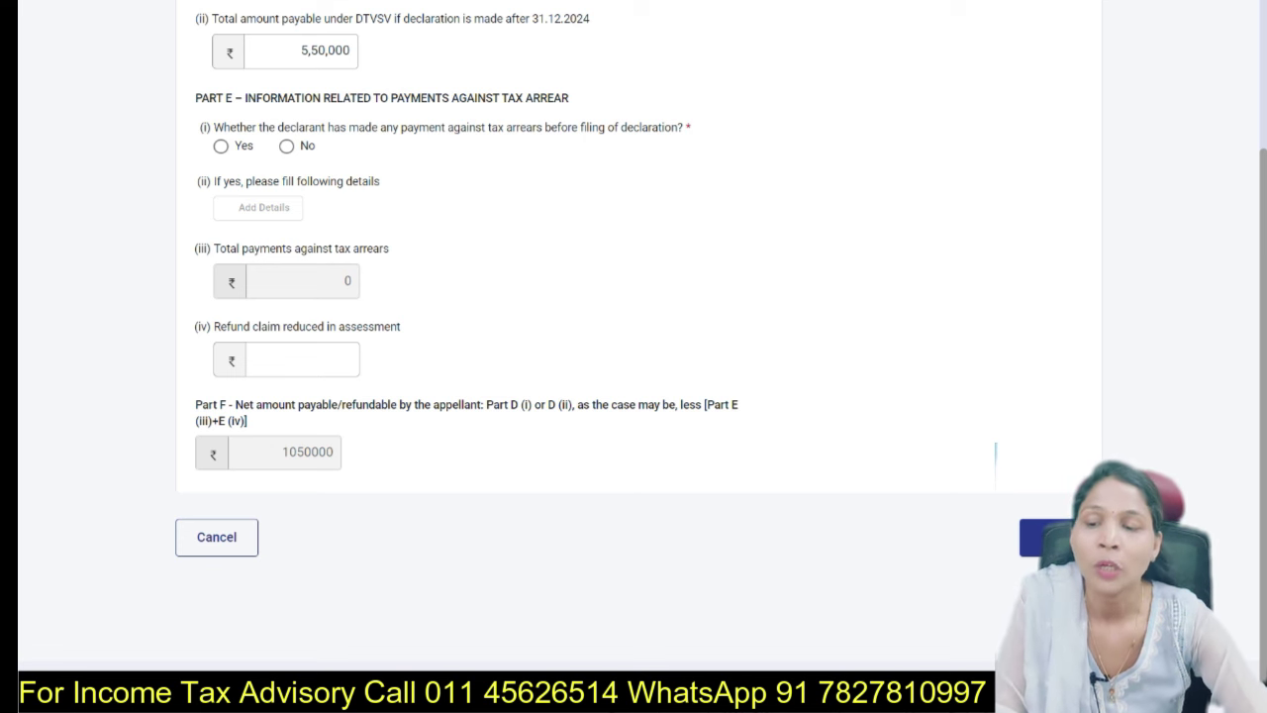
left_click(221, 145)
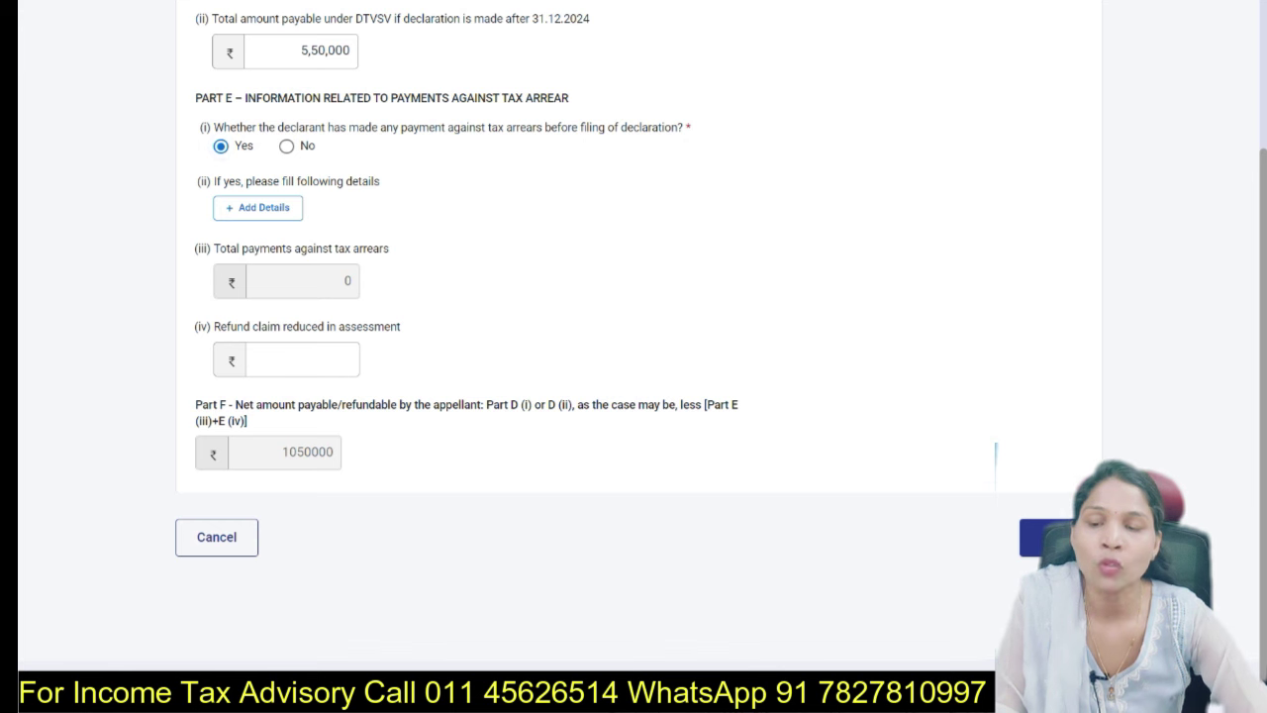
left_click(257, 208)
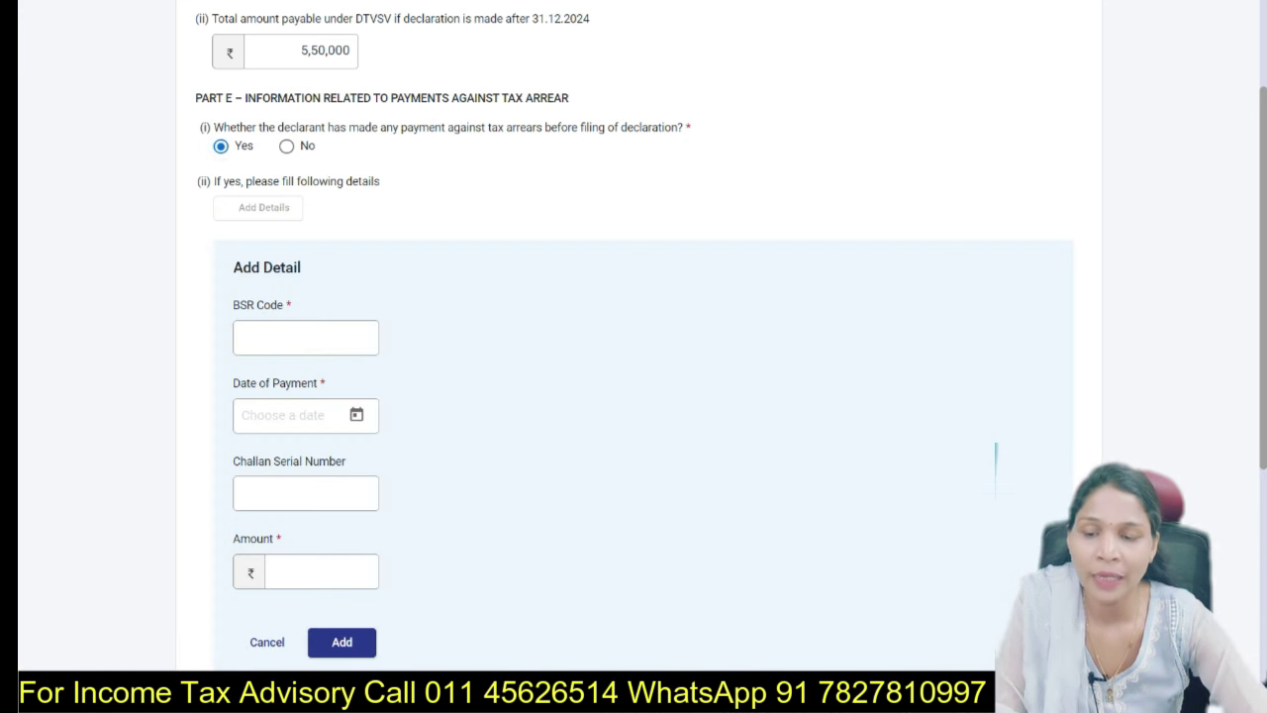
Examine the payment detail fields, the total payments, the refund claim and the Part F net amount payable
scroll(633, 356, "down", 2)
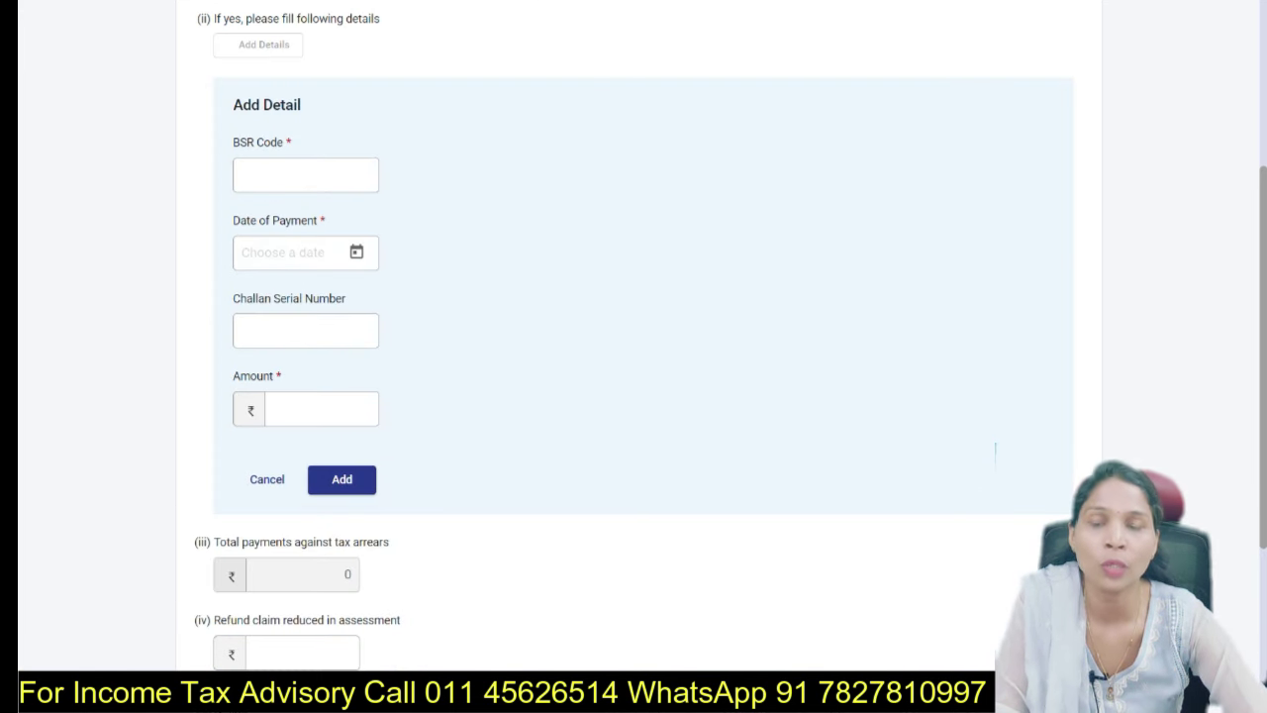
scroll(995, 460, "down", 2)
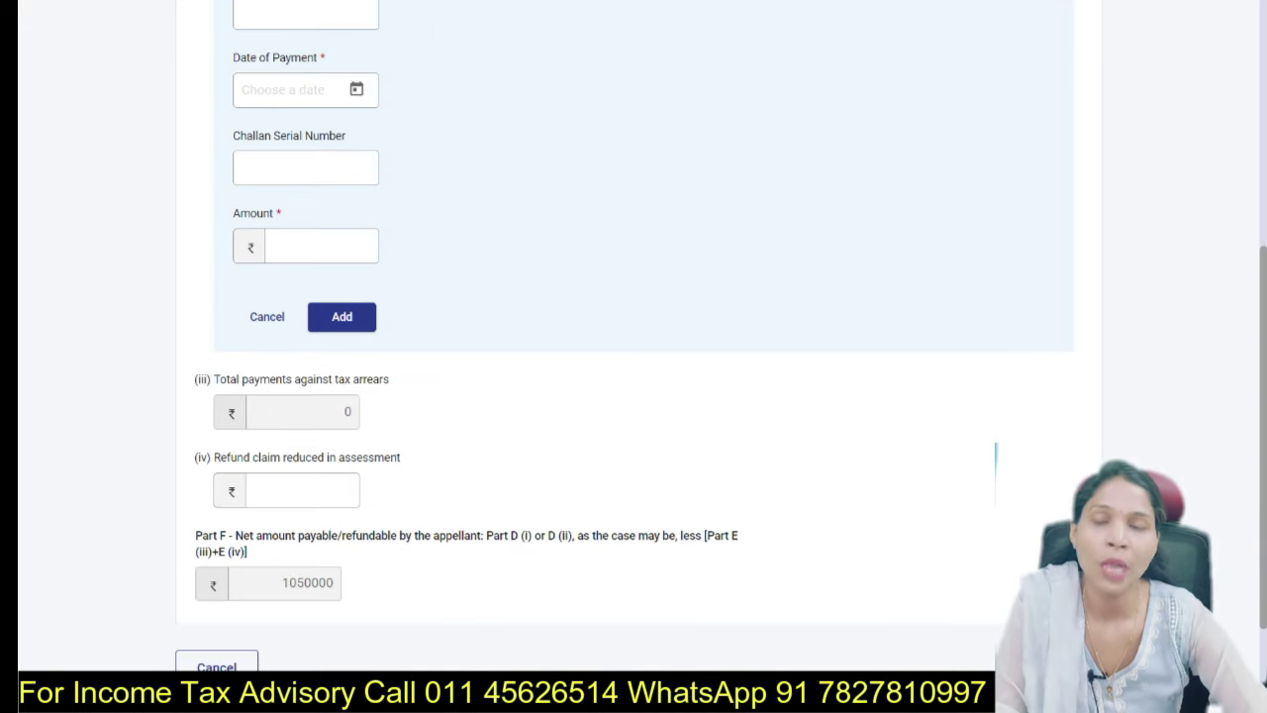
scroll(995, 458, "down", 2)
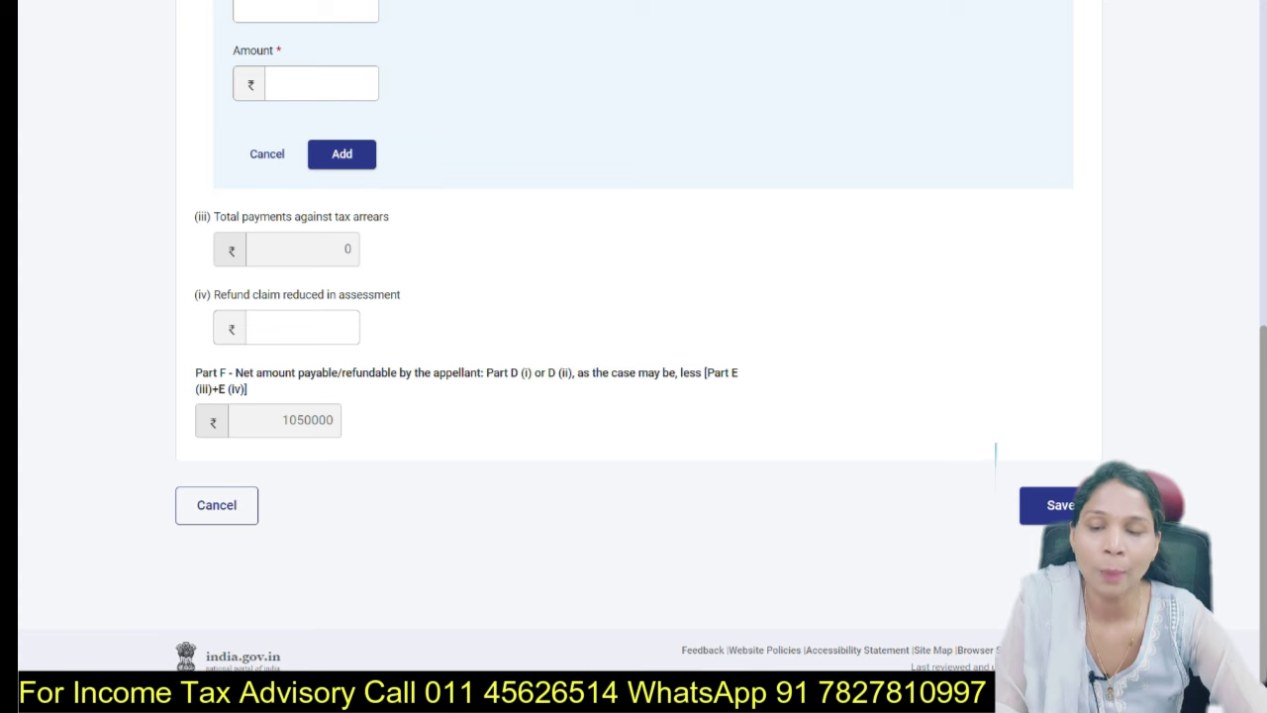
scroll(995, 455, "up", 10)
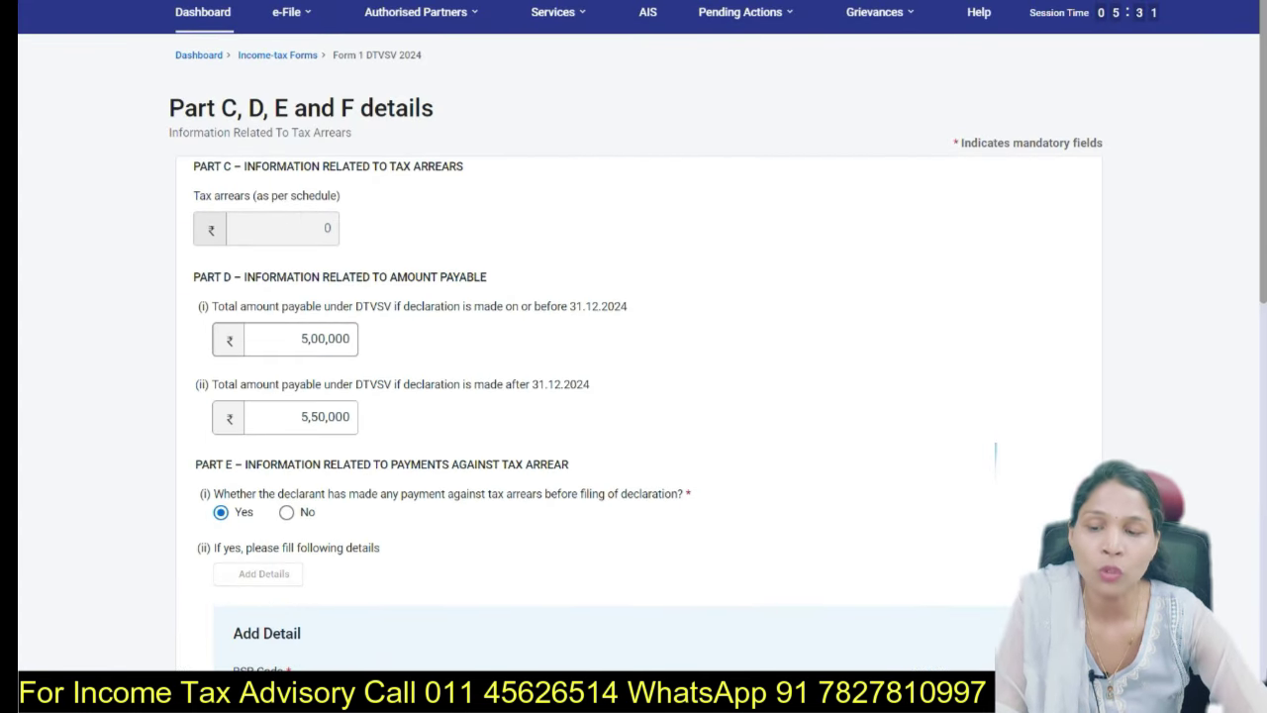
scroll(994, 454, "down", 10)
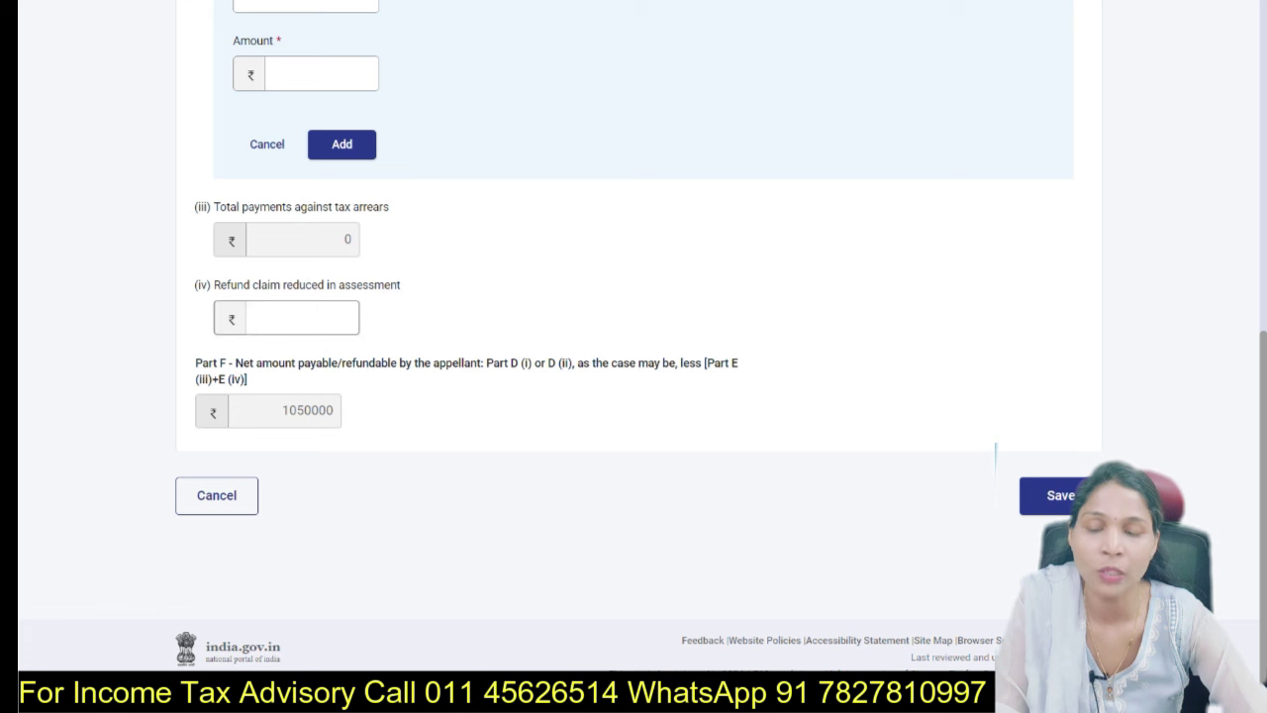
left_click(995, 454)
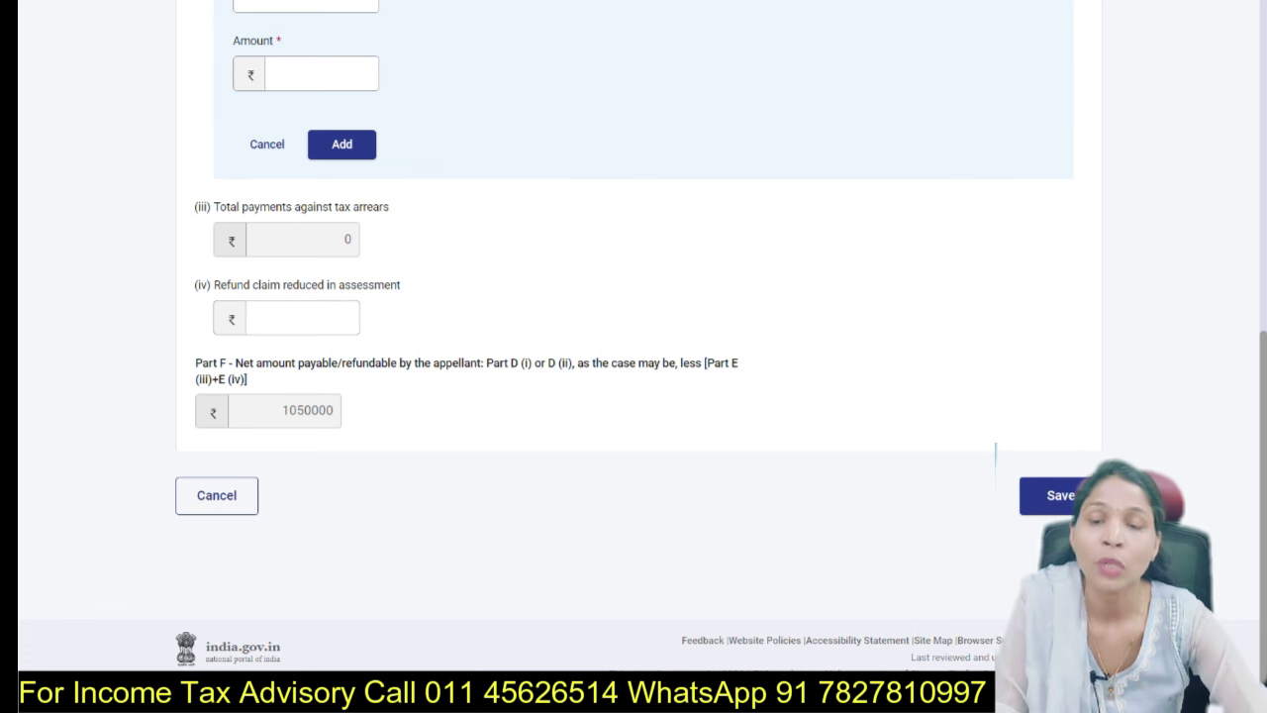
scroll(995, 454, "up", 3)
scroll(995, 454, "down", 3)
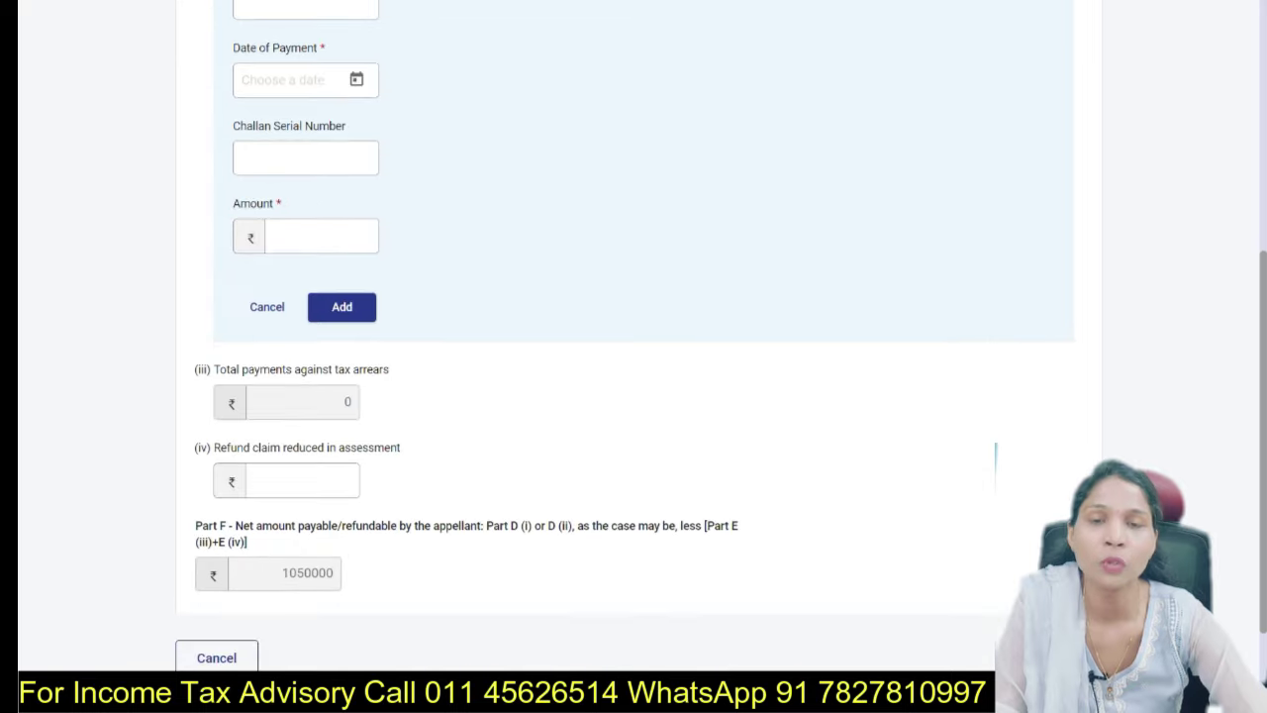
Leave the Part C, D, E and F details without saving and open Schedule A, continuing the login session
left_click(217, 496)
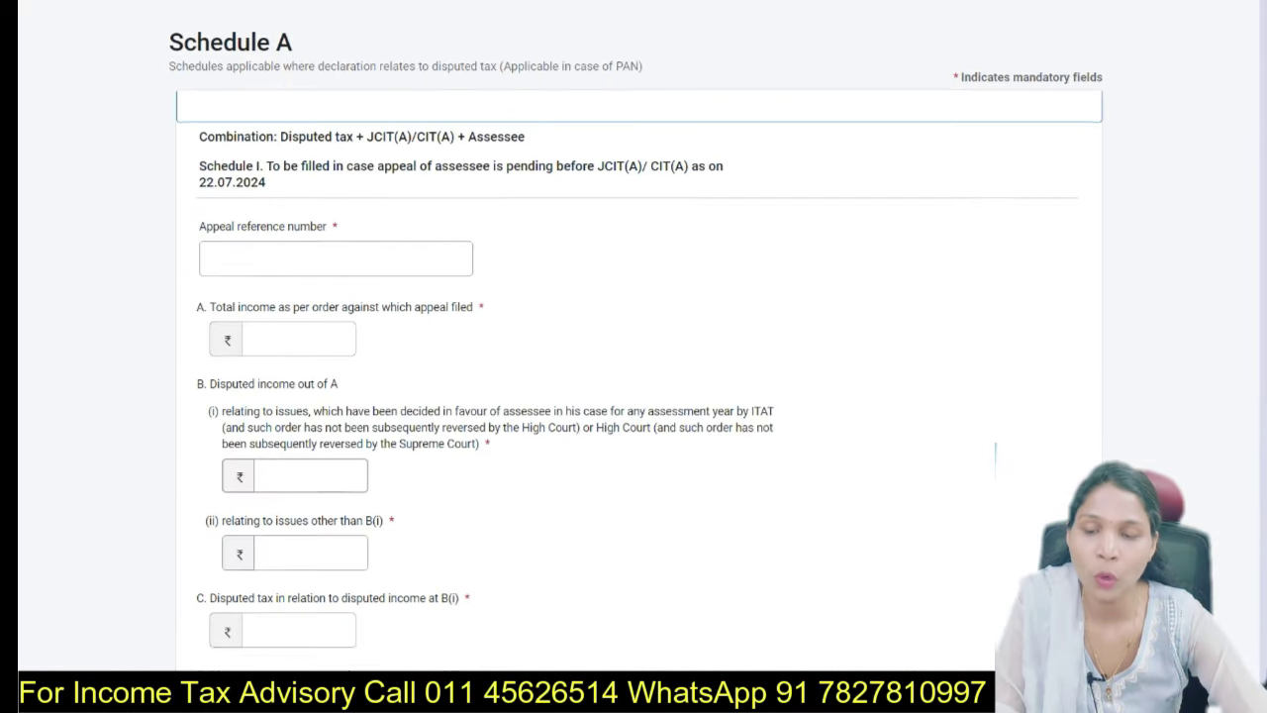
scroll(995, 454, "down", 2)
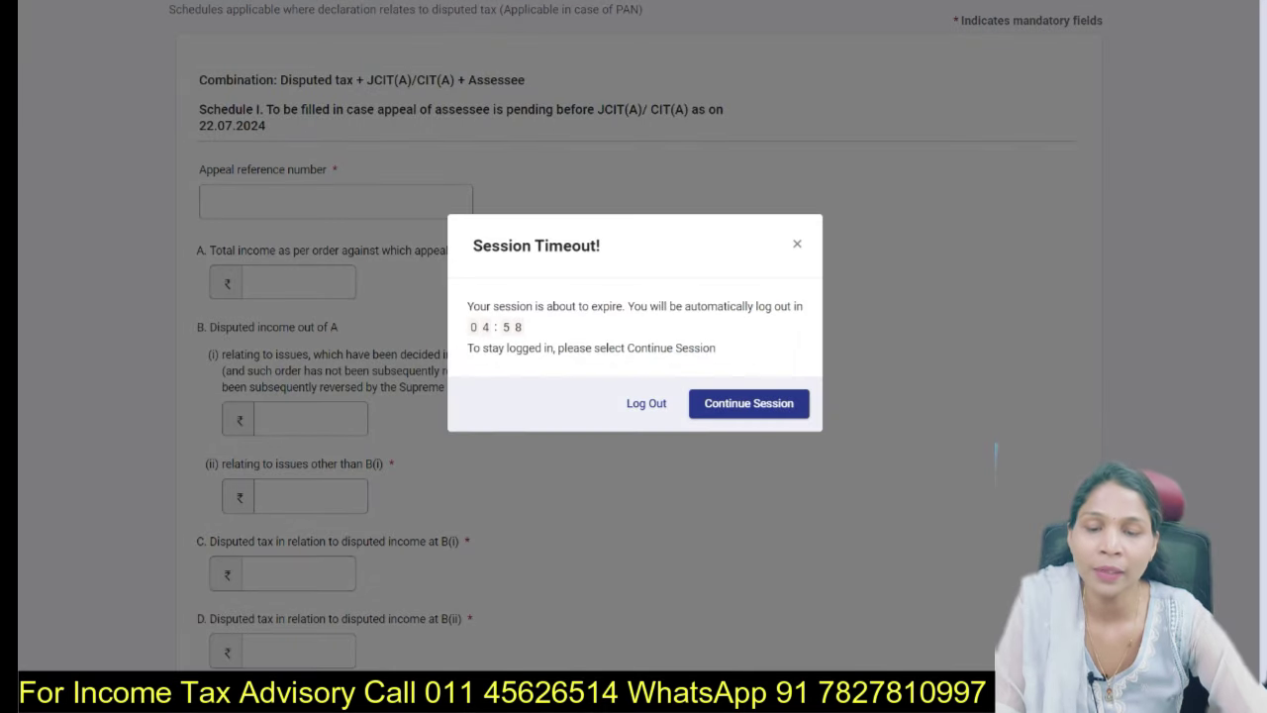
left_click(749, 404)
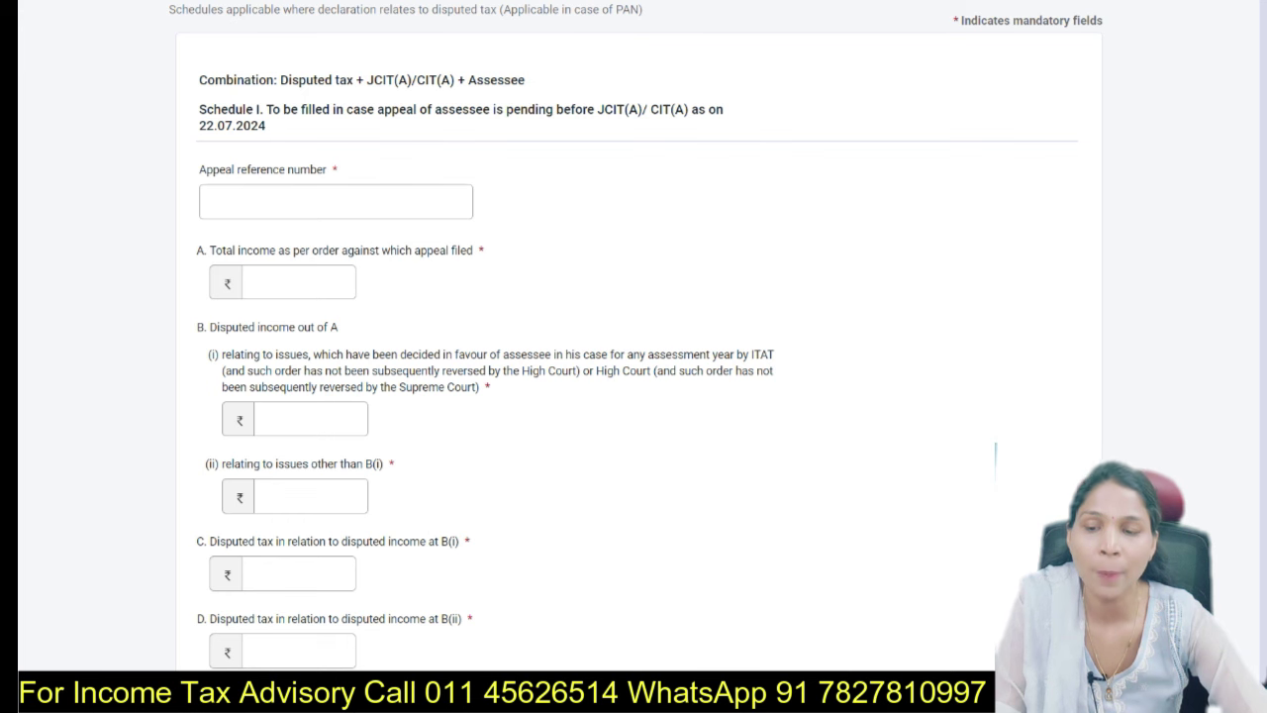
Examine Schedule I of Schedule A, from the appeal reference number and disputed income through disputed tax, interest, penalty and tax arrears
left_click(336, 202)
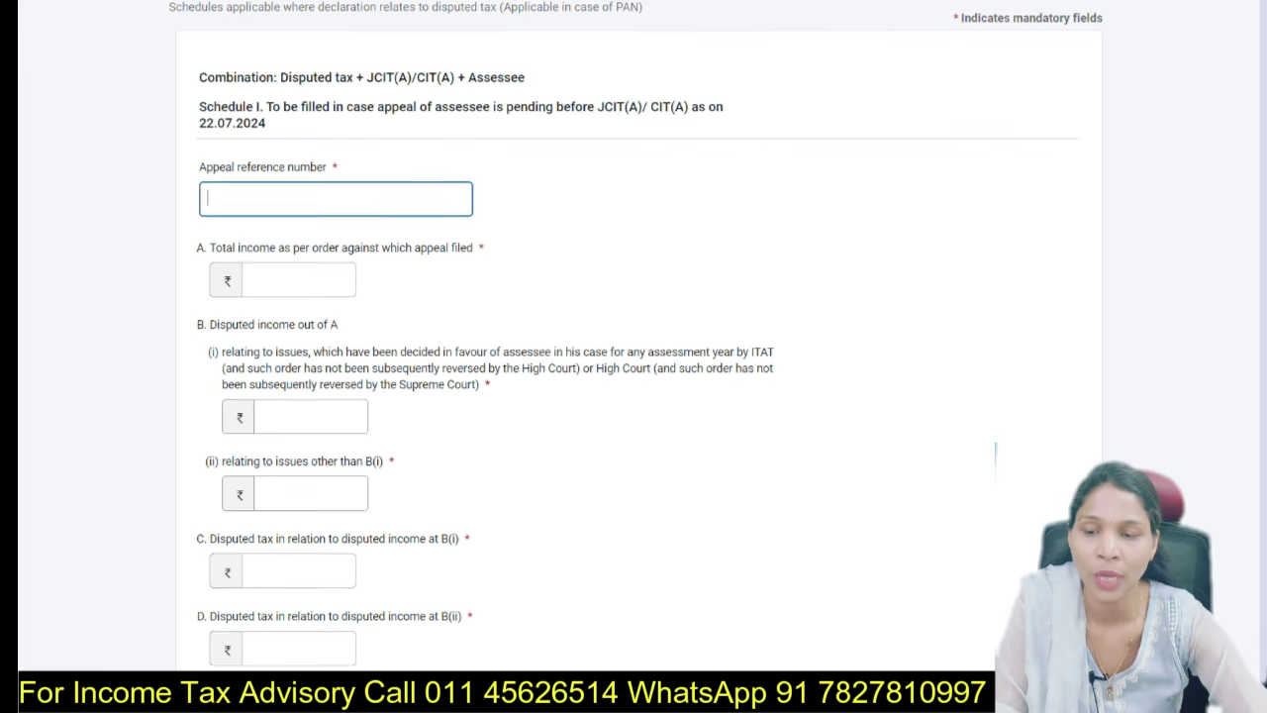
scroll(633, 356, "down", 1)
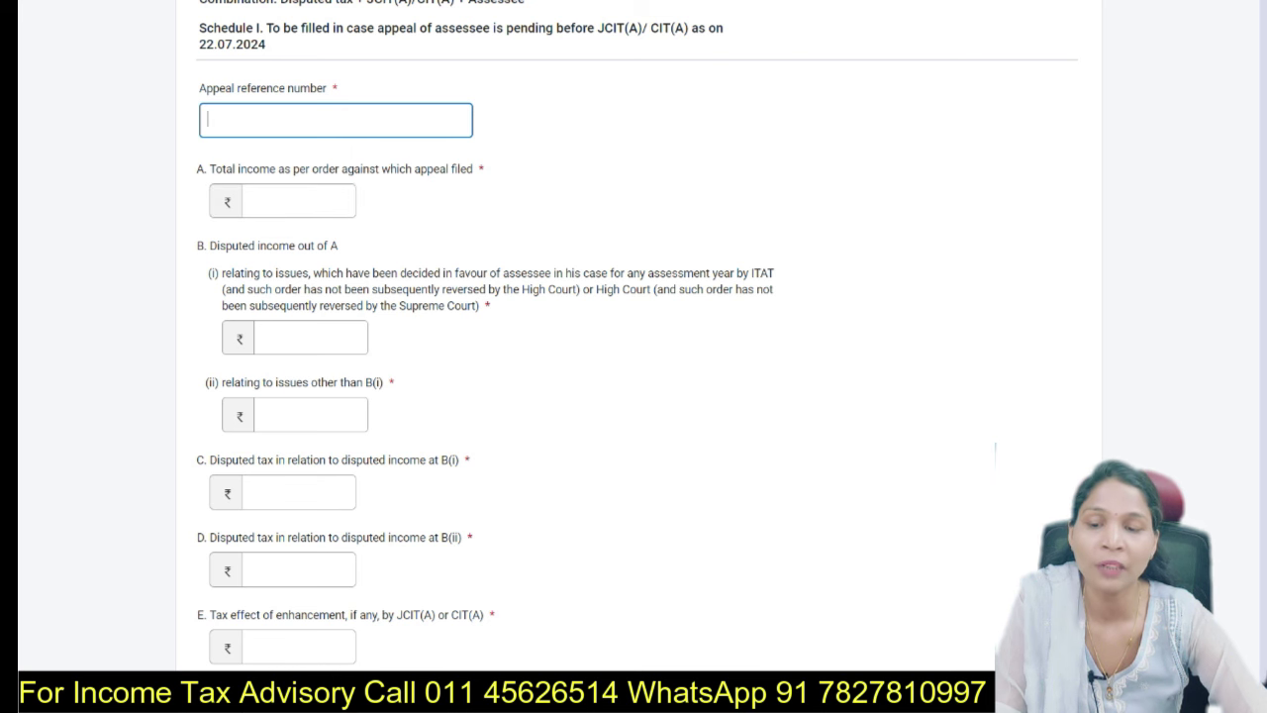
left_click(299, 200)
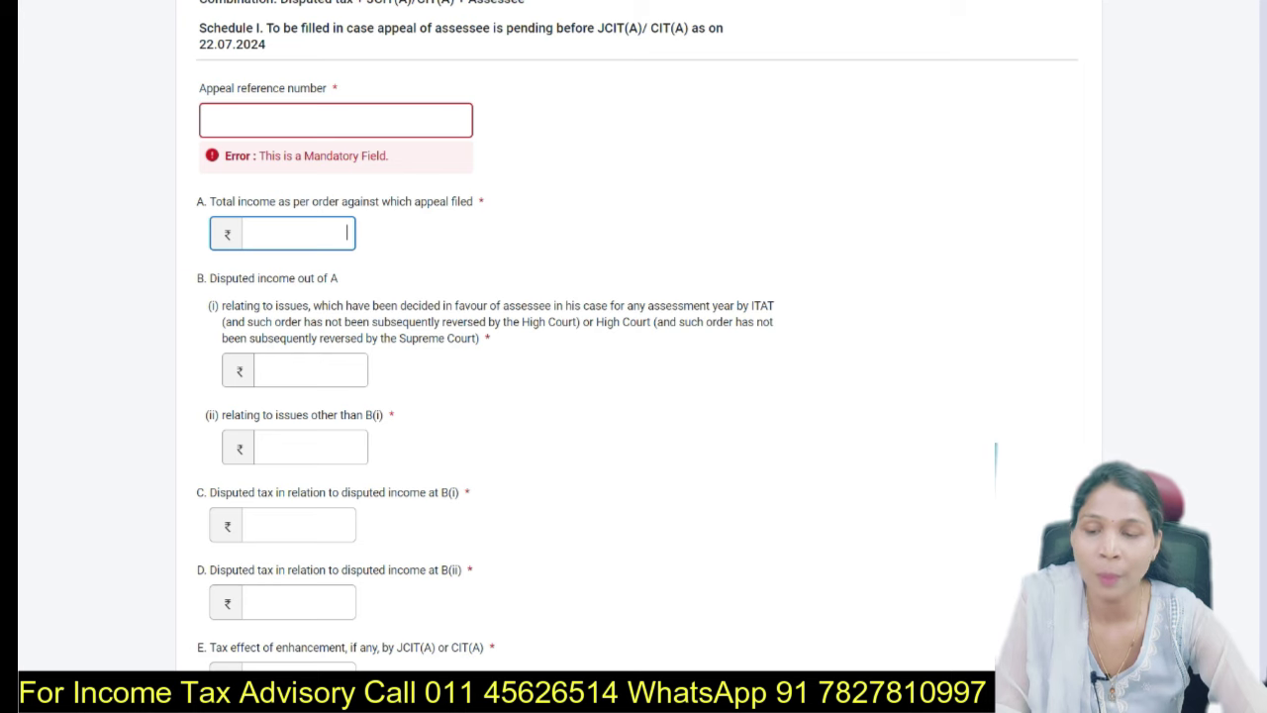
scroll(633, 336, "down", 2)
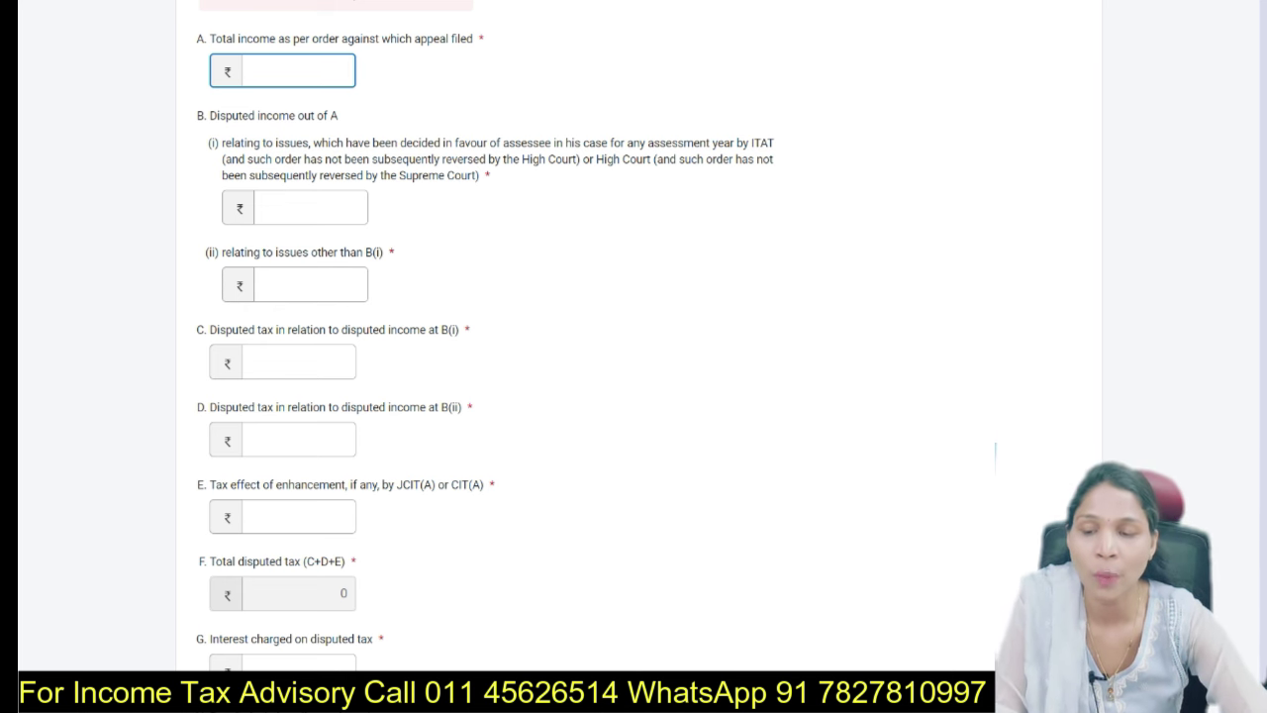
scroll(485, 336, "down", 3)
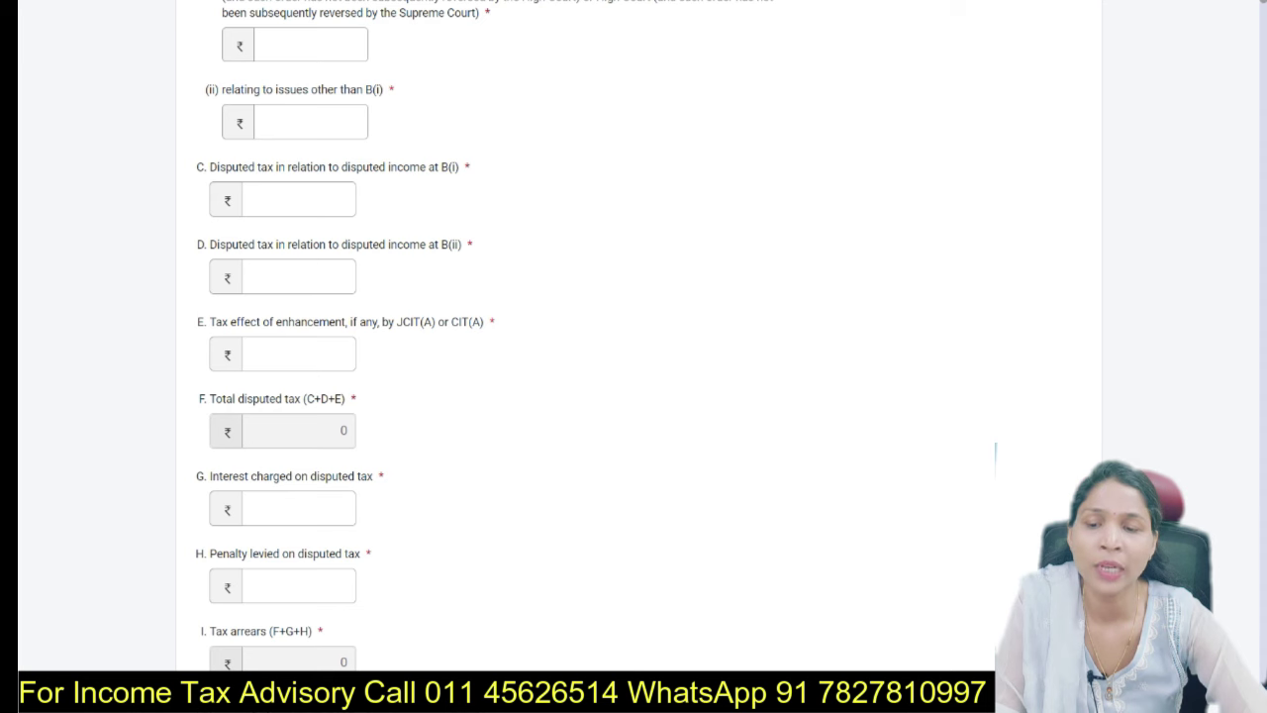
scroll(620, 356, "up", 2)
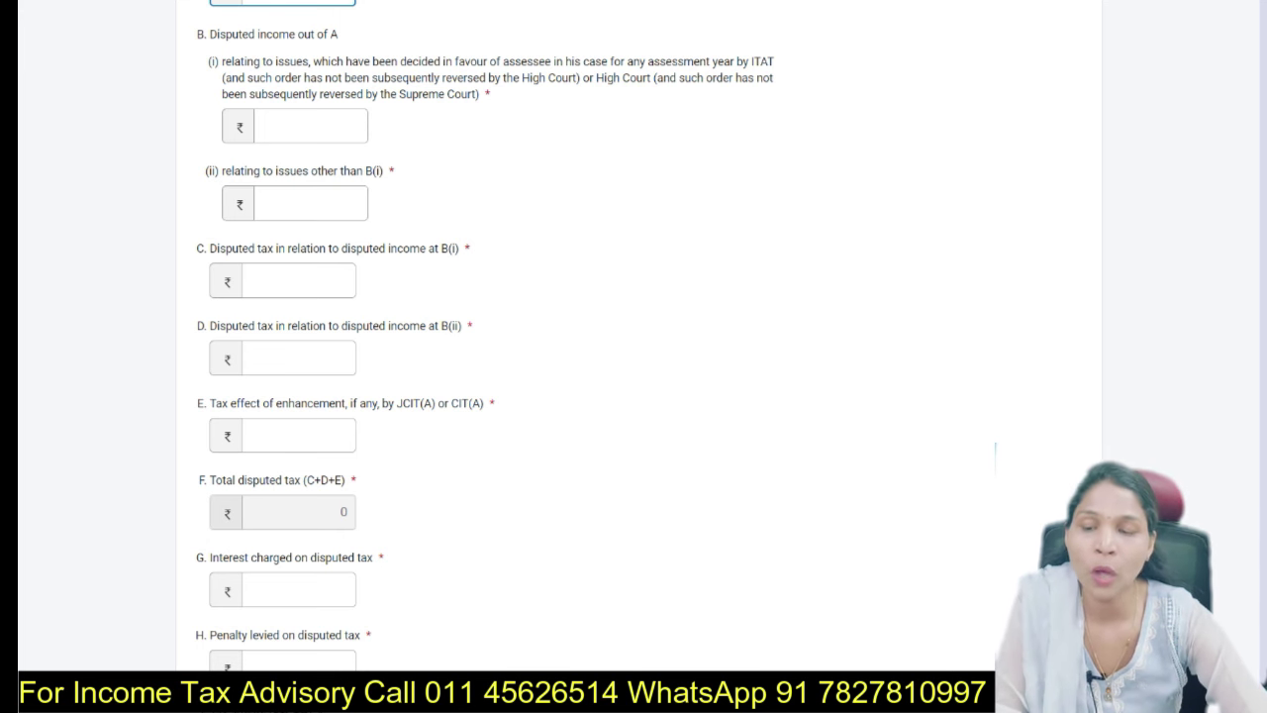
scroll(287, 353, "down", 1)
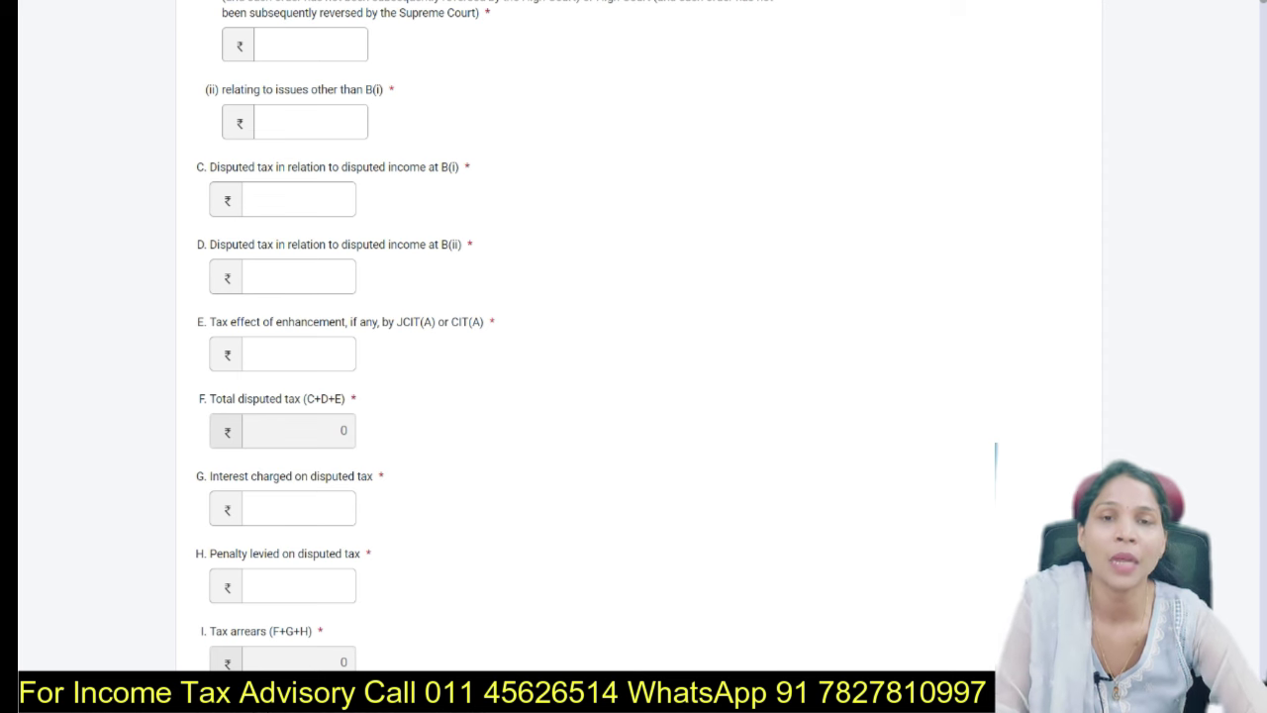
scroll(371, 336, "down", 1)
scroll(554, 336, "down", 3)
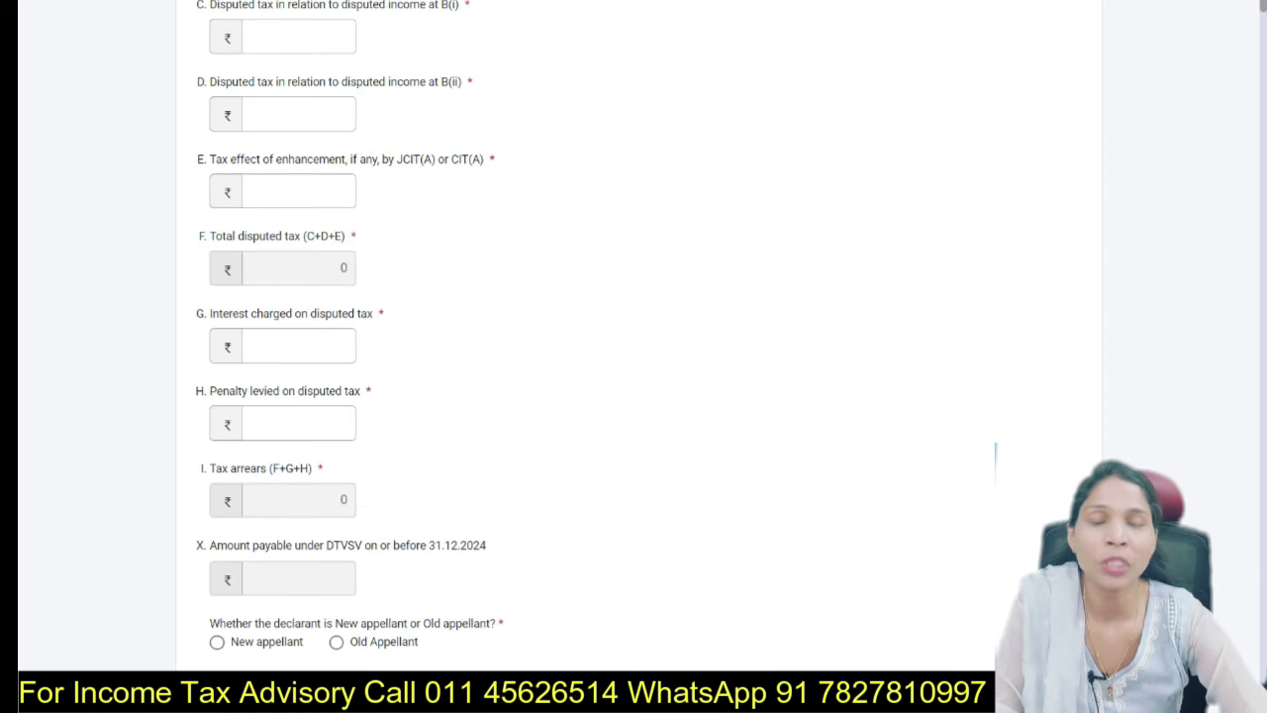
scroll(350, 336, "up", 2)
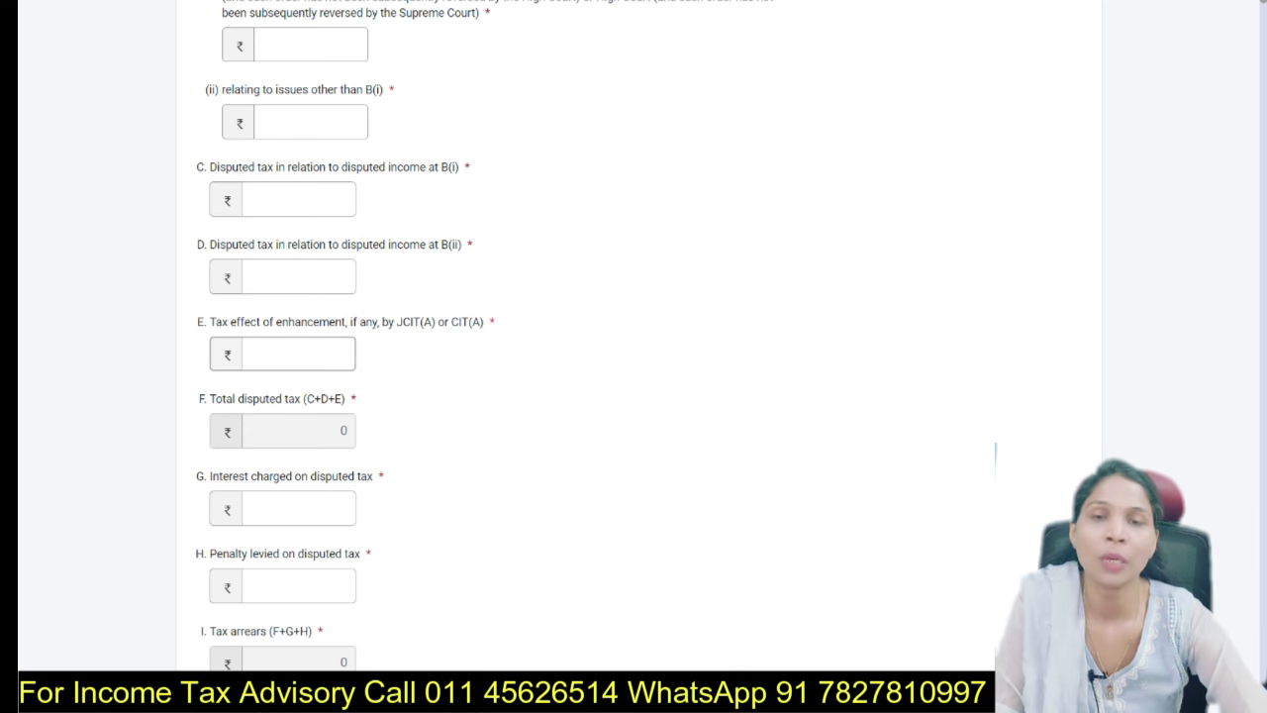
scroll(297, 423, "down", 2)
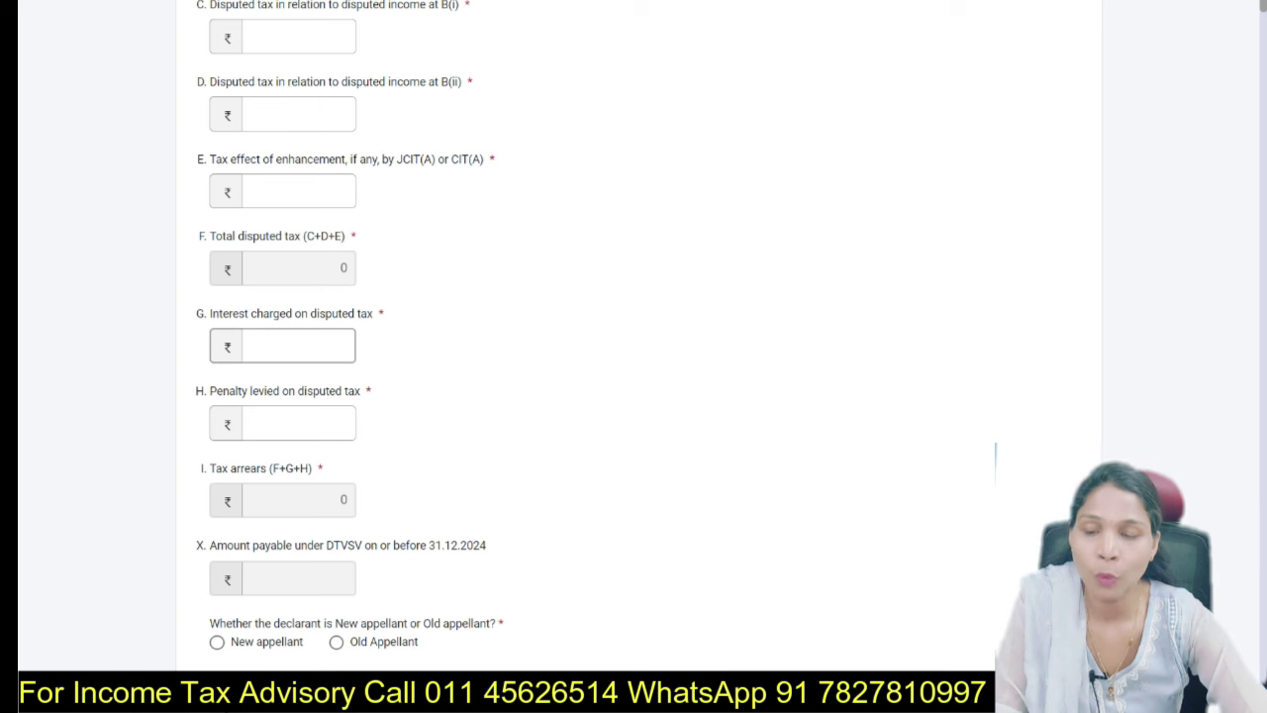
Review the new and old appellant payable amounts and the other Schedule A combinations, and return to the form's section list
scroll(287, 345, "down", 1)
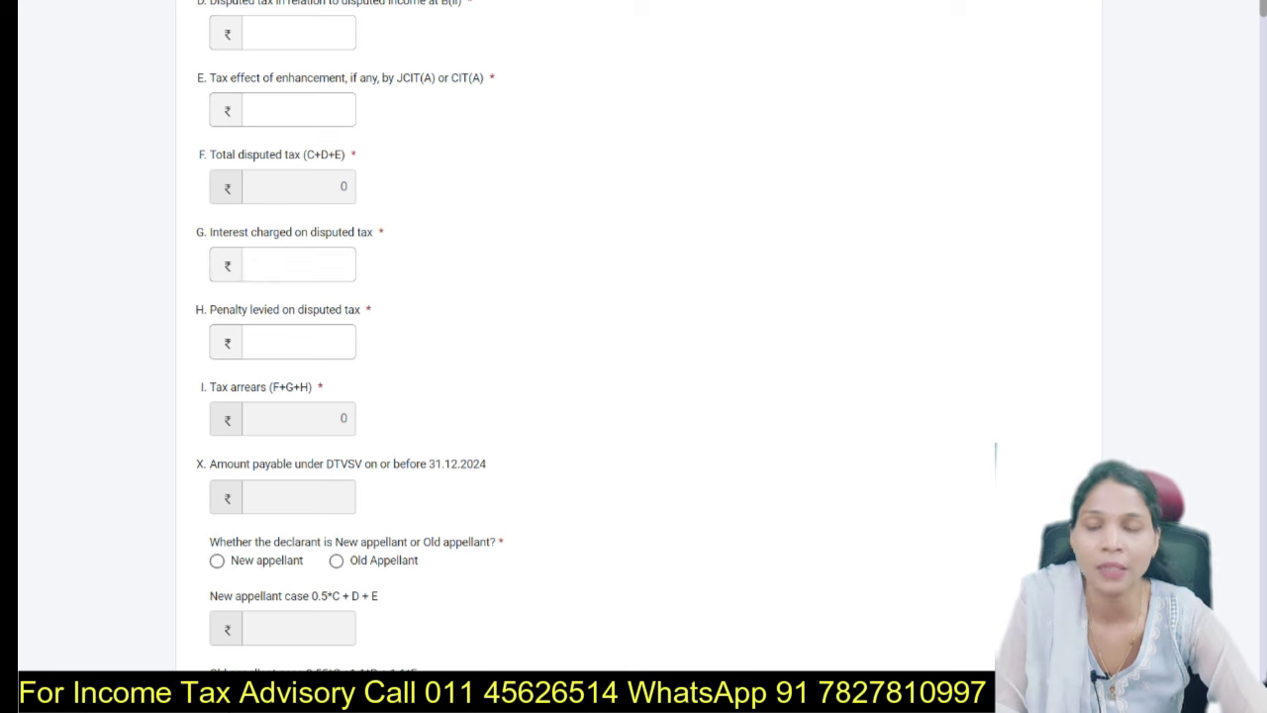
scroll(633, 356, "down", 3)
scroll(633, 357, "down", 1)
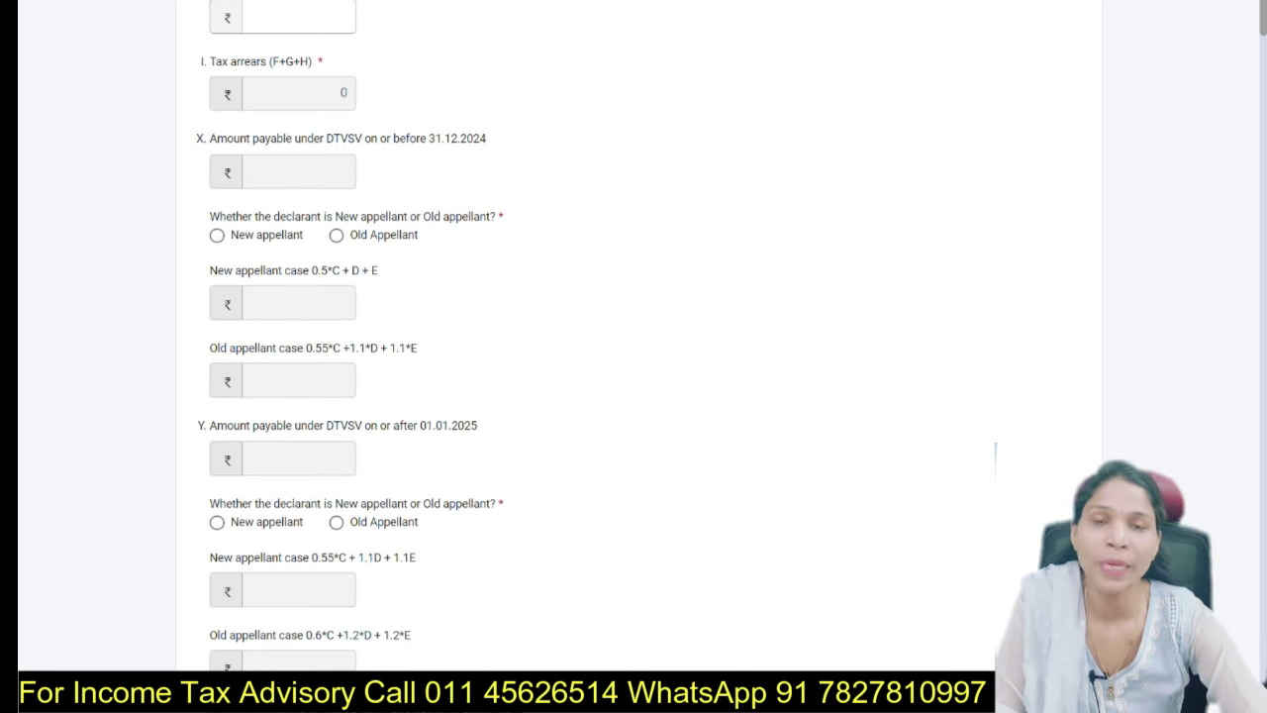
scroll(634, 356, "down", 1)
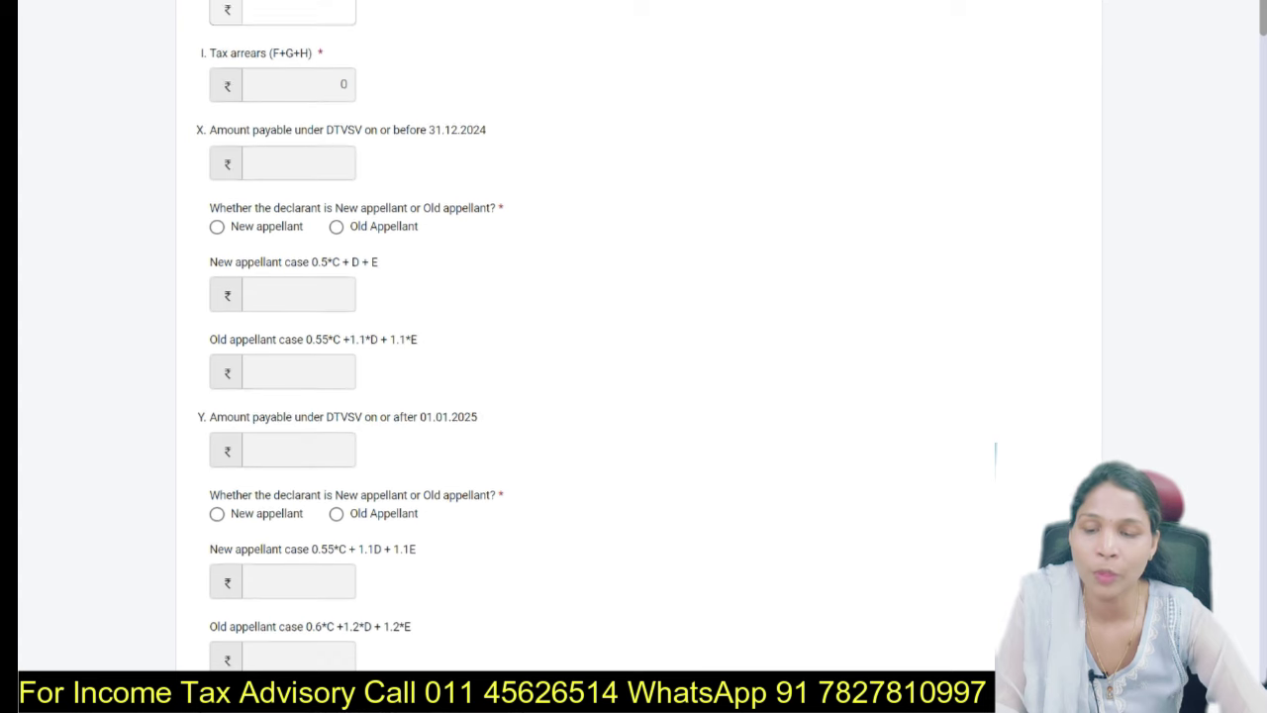
scroll(633, 357, "down", 3)
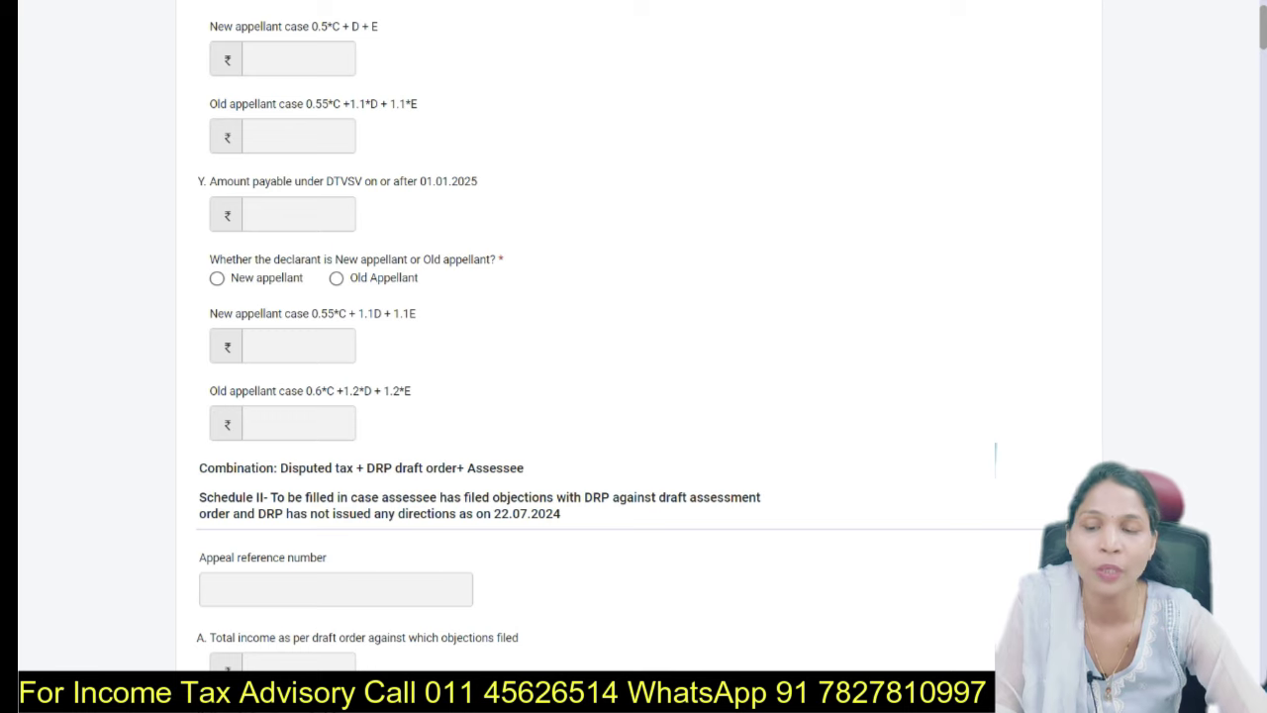
scroll(633, 336, "up", 12)
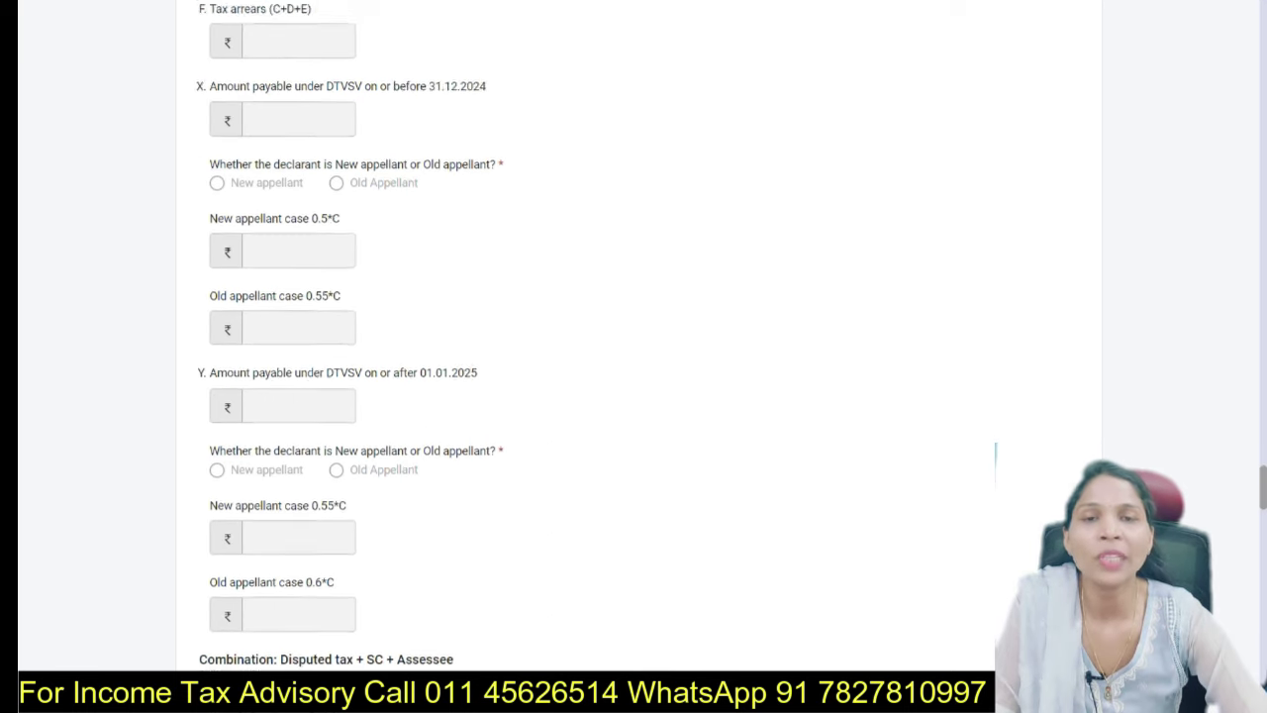
scroll(634, 337, "up", 20)
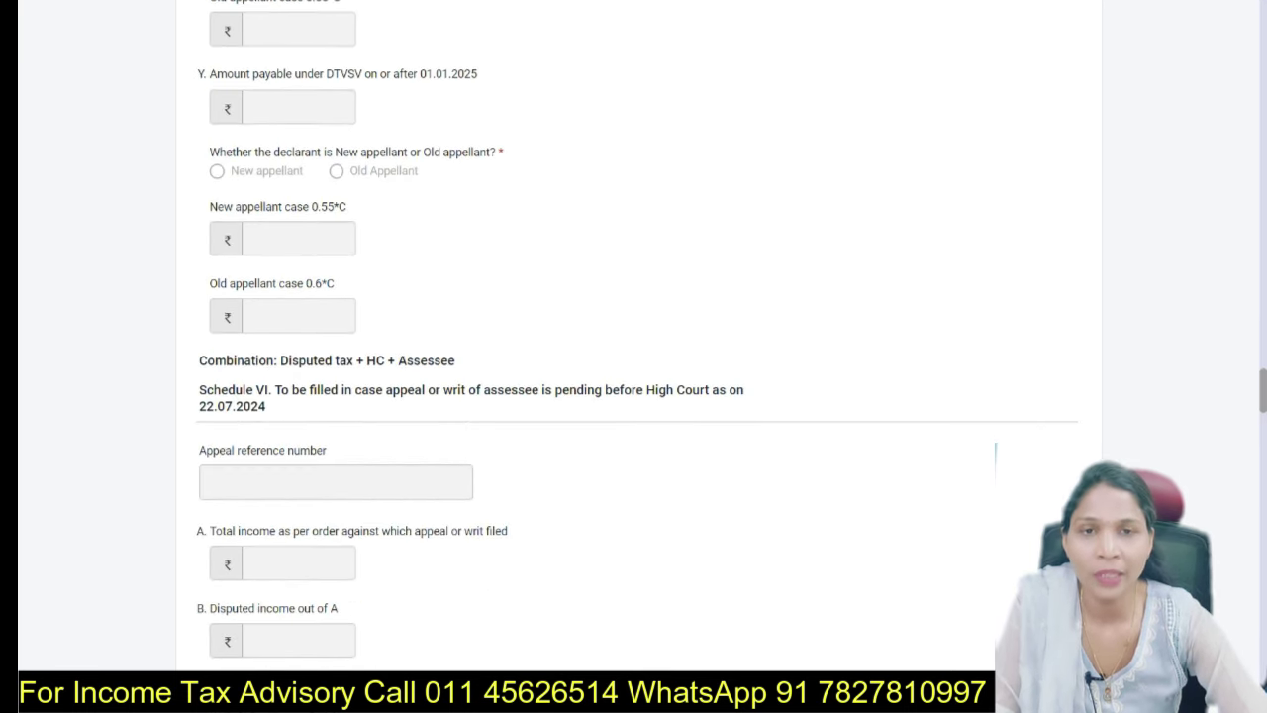
scroll(634, 337, "up", 3)
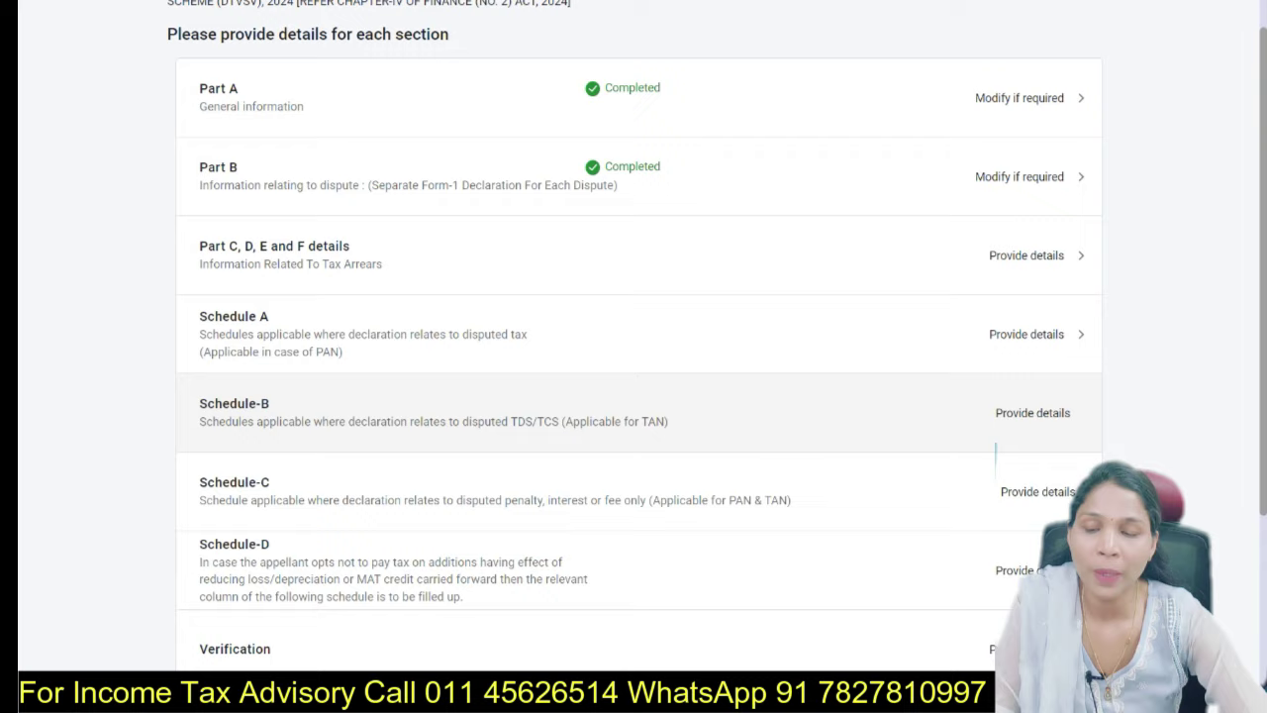
Review the Schedule B, C and D descriptions, view the Verification section's declaration and place field, and leave it without saving
scroll(633, 336, "down", 3)
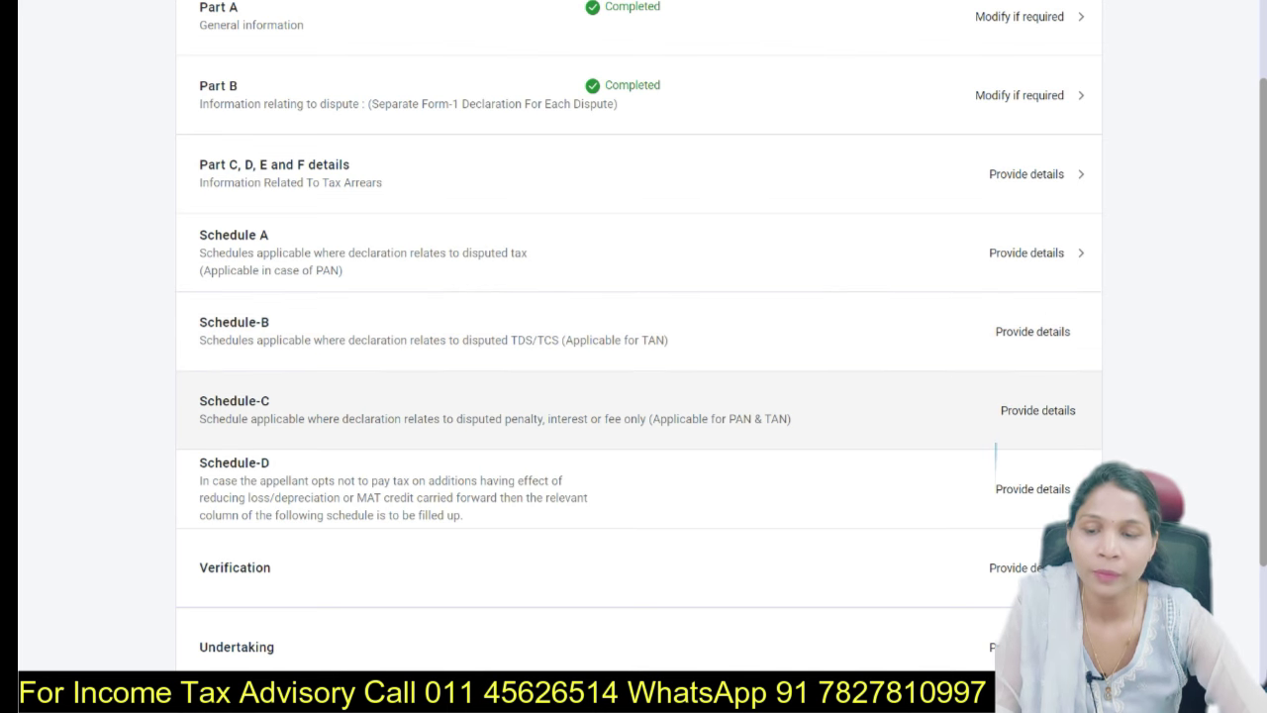
scroll(638, 410, "down", 1)
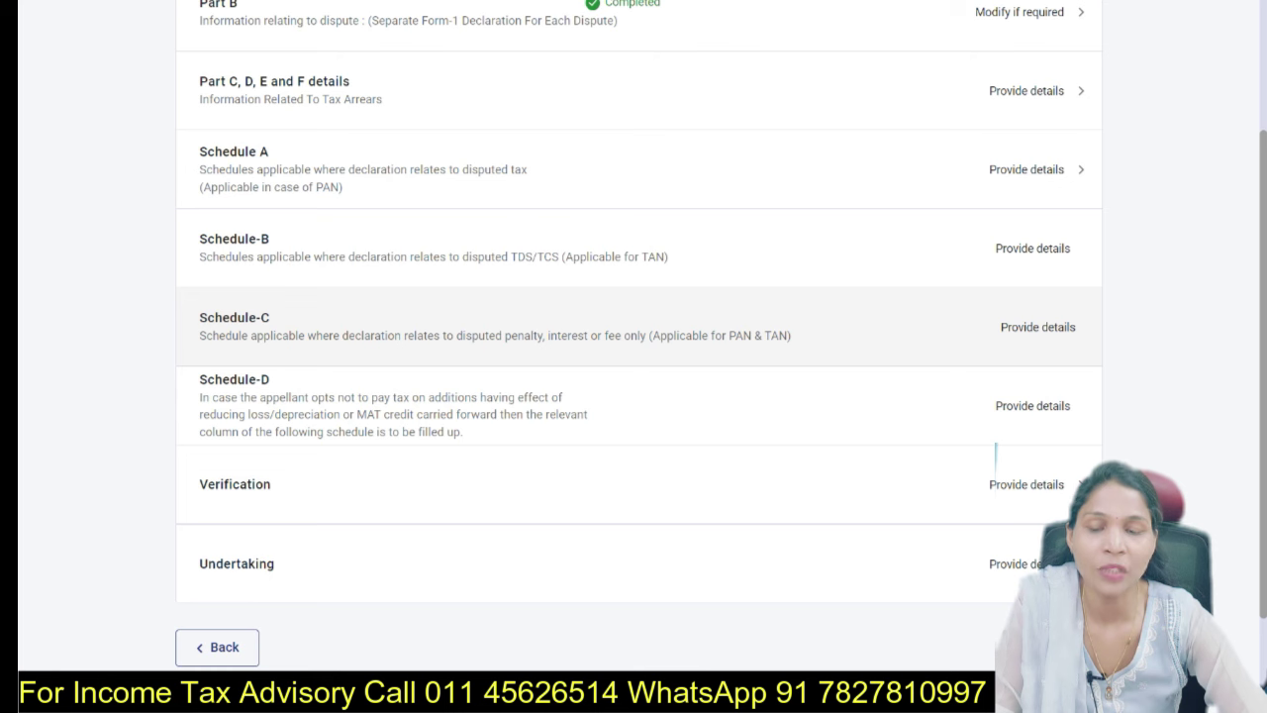
scroll(639, 290, "down", 2)
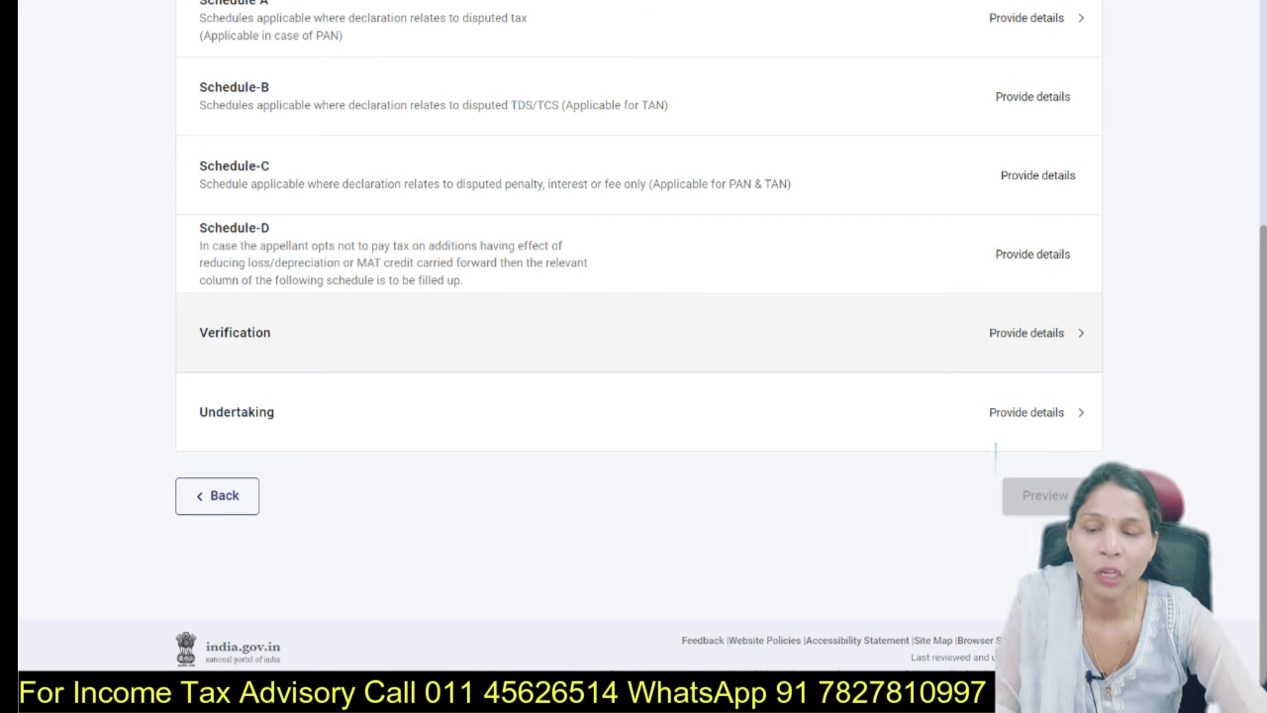
left_click(1026, 333)
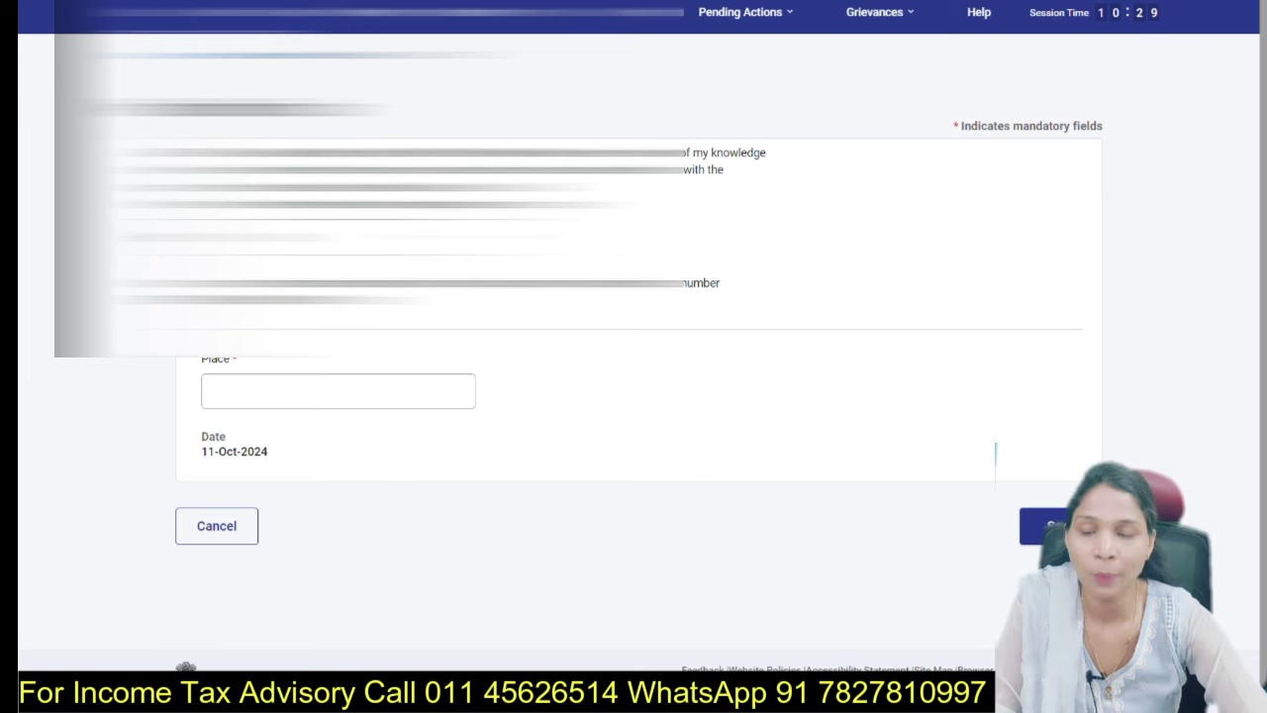
left_click(216, 525)
scroll(633, 396, "down", 10)
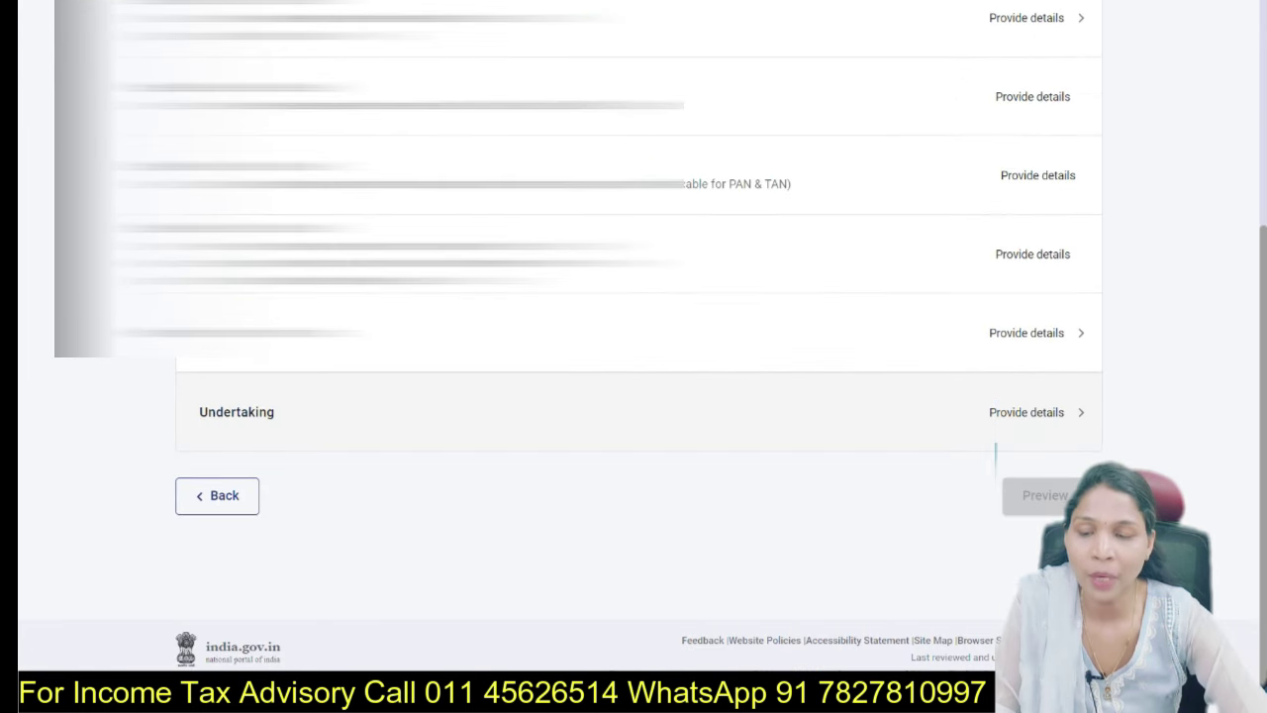
View the Undertaking section's text and place field, and return to the section list without saving
left_click(994, 447)
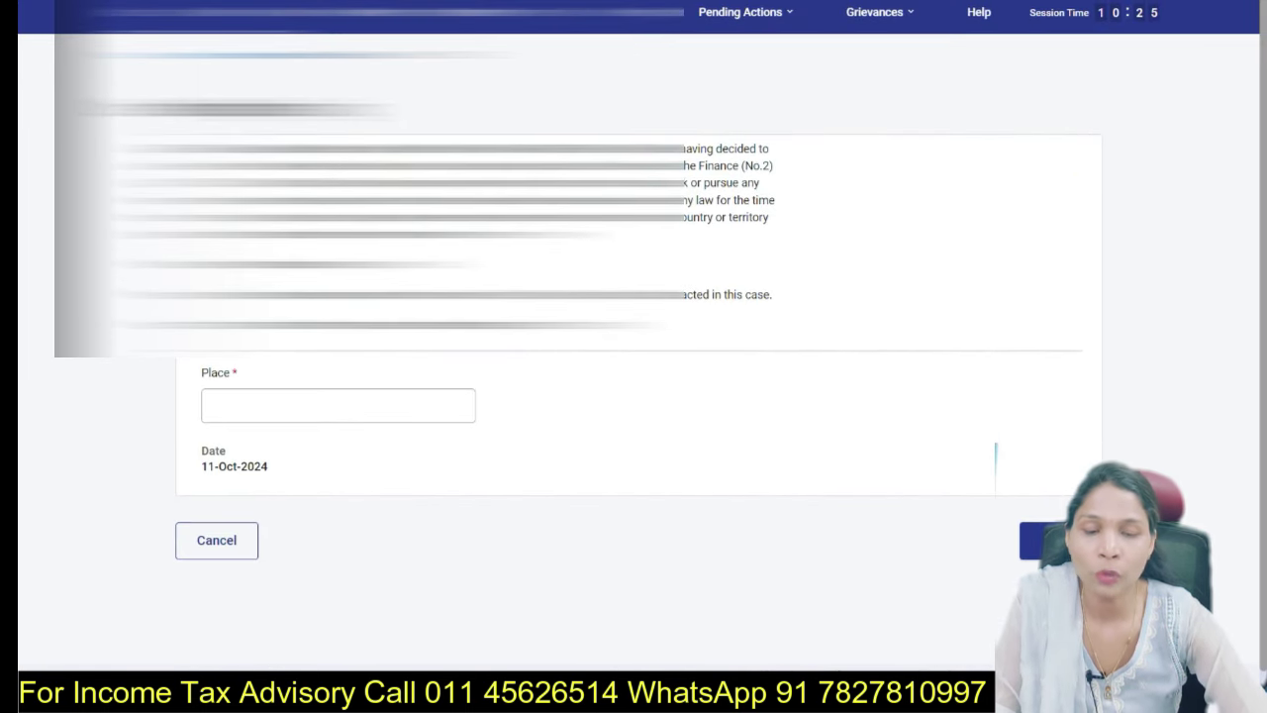
left_click(217, 540)
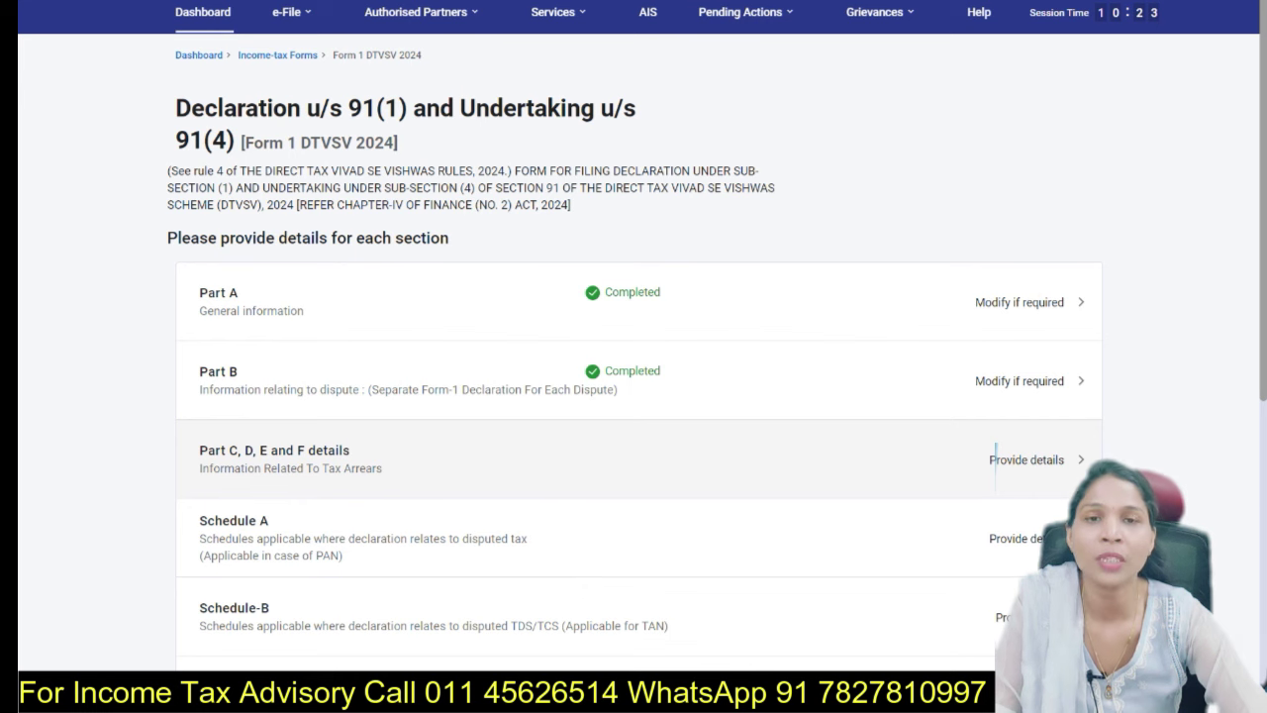
scroll(995, 459, "down", 5)
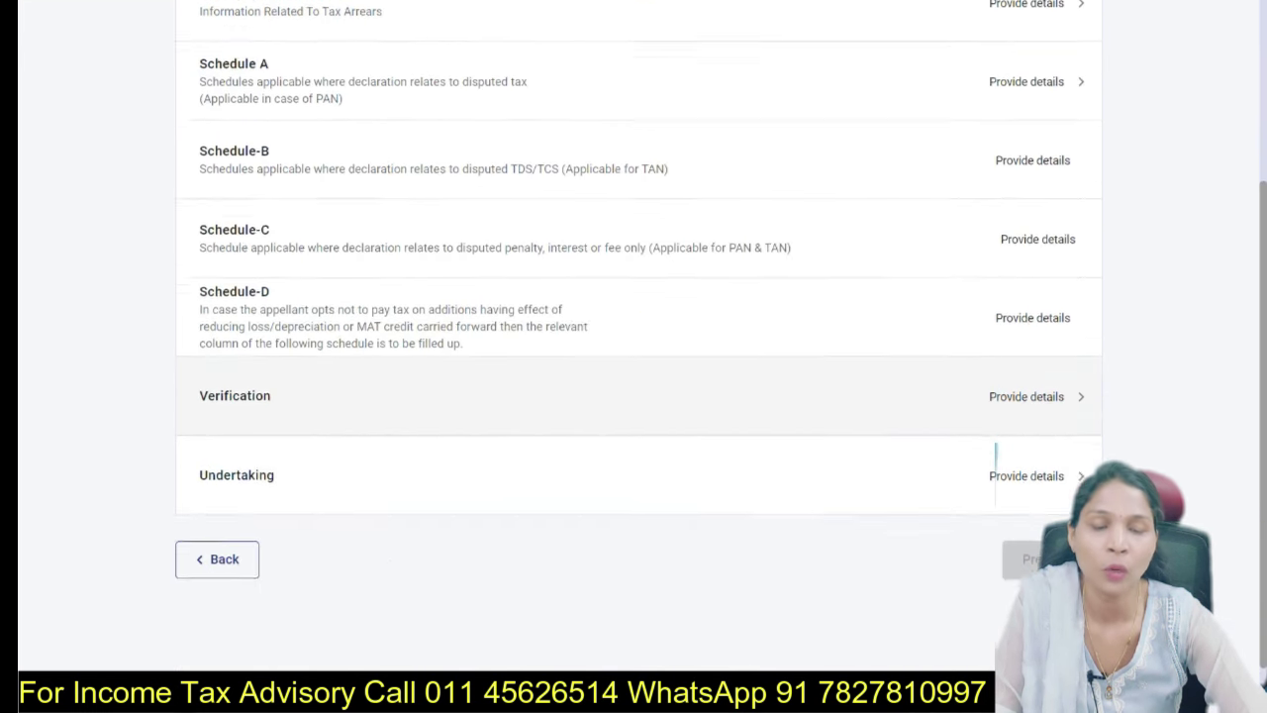